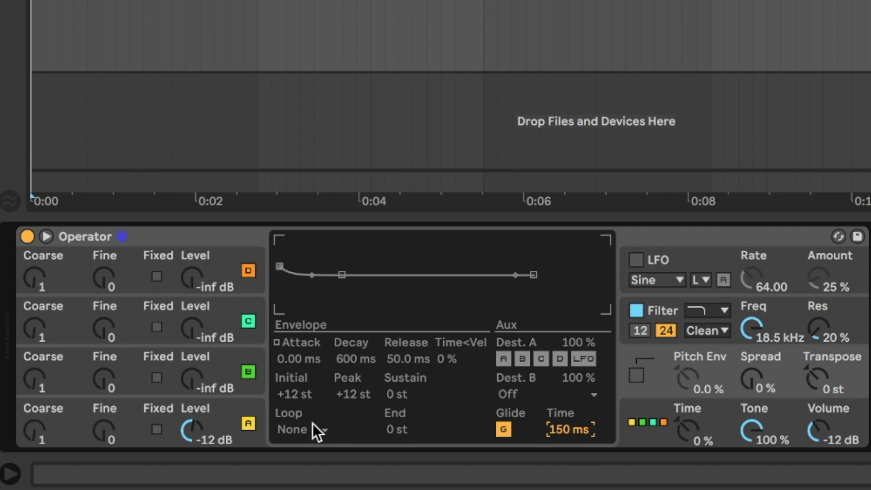
Set oscillator A's waveform to Square D
left_click(227, 409)
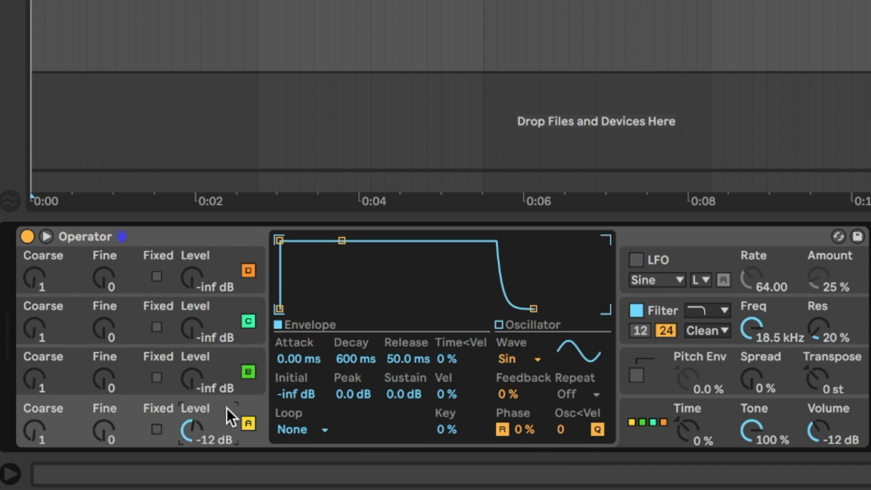
left_click(522, 358)
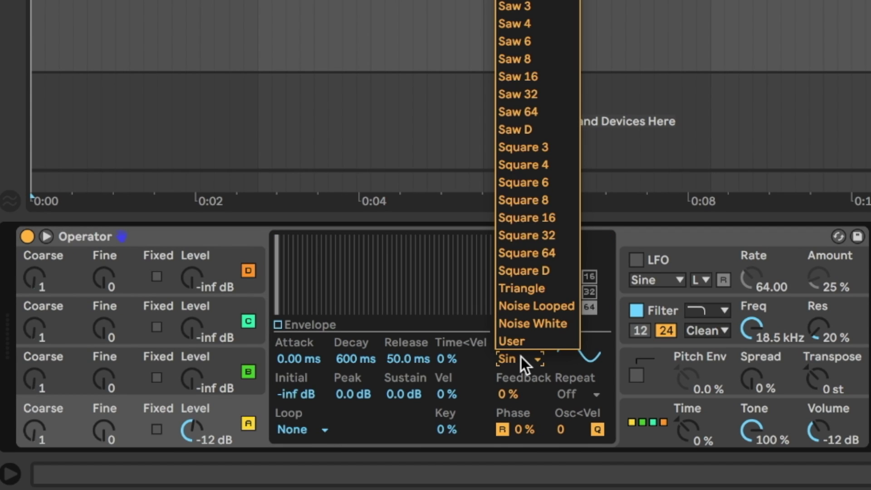
left_click(542, 268)
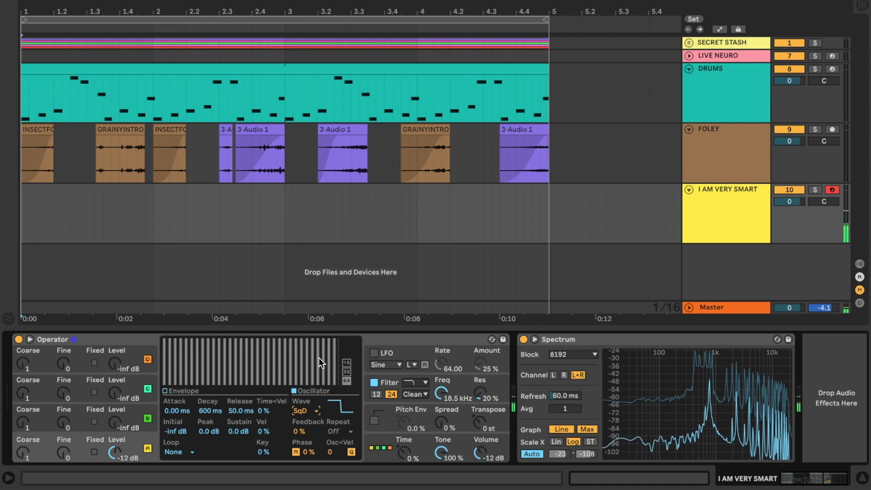
Expand the Spectrum analyzer into its large display and set oscillator A's waveform to Sin
left_click(536, 339)
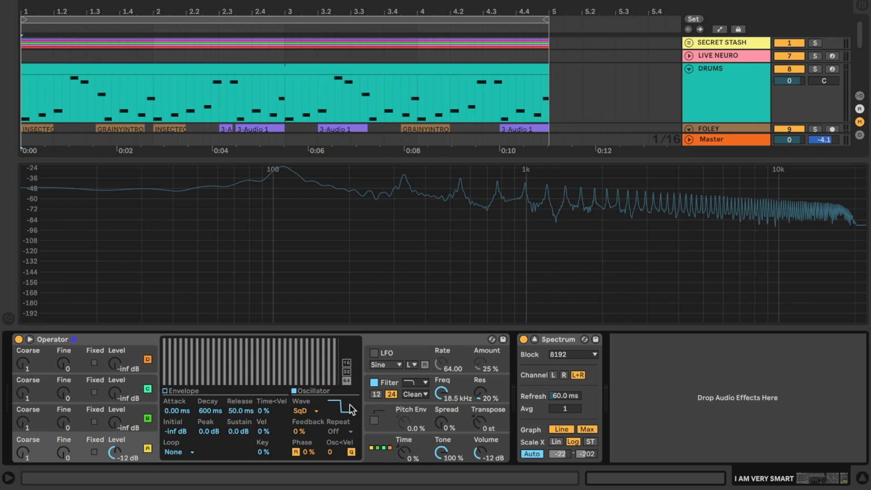
left_click(314, 410)
left_click(307, 172)
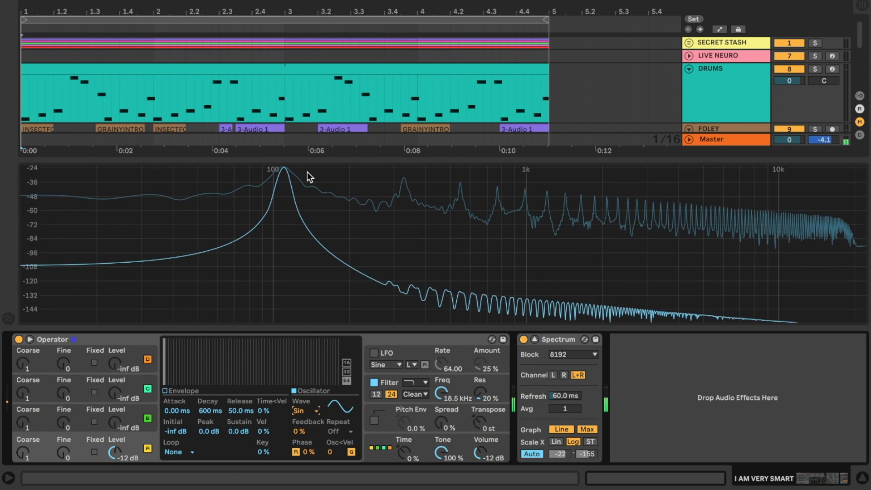
mouse_move(290, 177)
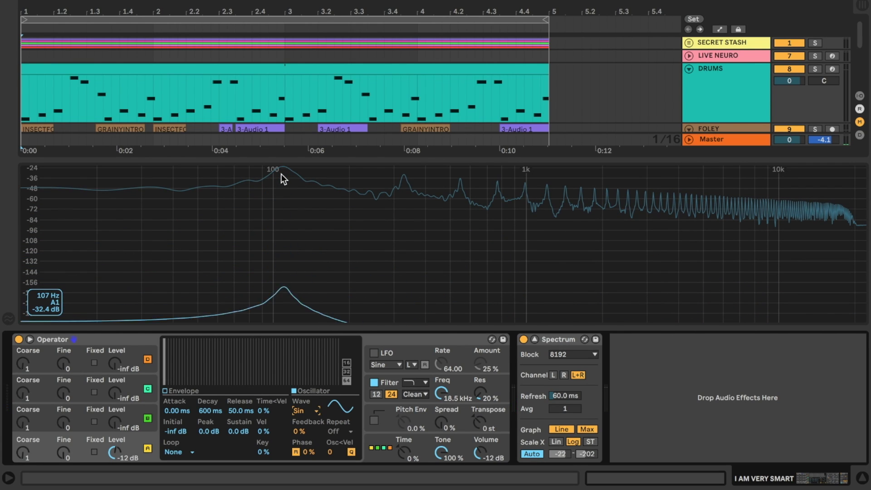
Raise oscillator B's level to -15 dB and its Coarse tuning to 5, trying 3 on the way
left_click_drag(131, 427, 181, 400)
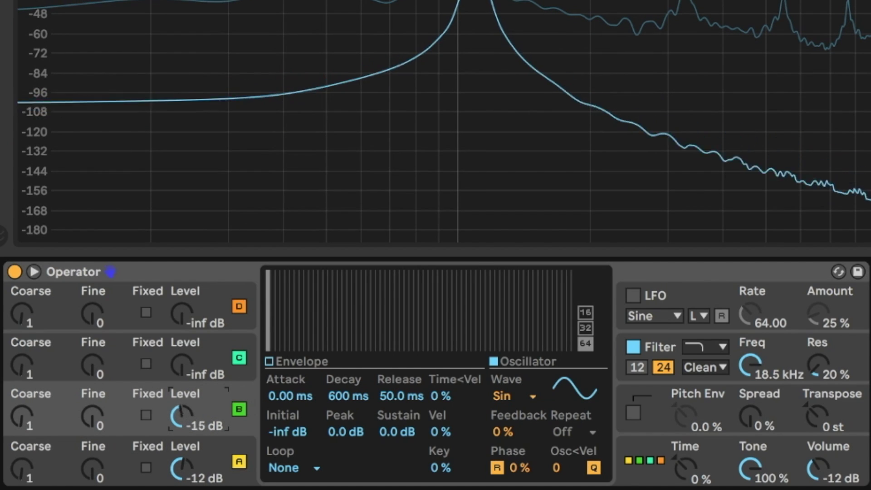
left_click(25, 427)
mouse_move(25, 426)
left_mouse_down()
mouse_move(26, 415)
mouse_move(23, 426)
left_mouse_up()
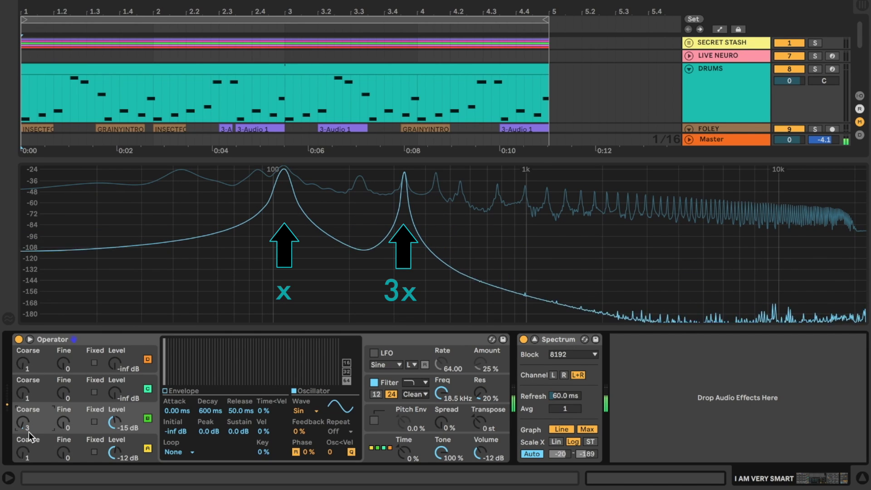
mouse_move(406, 191)
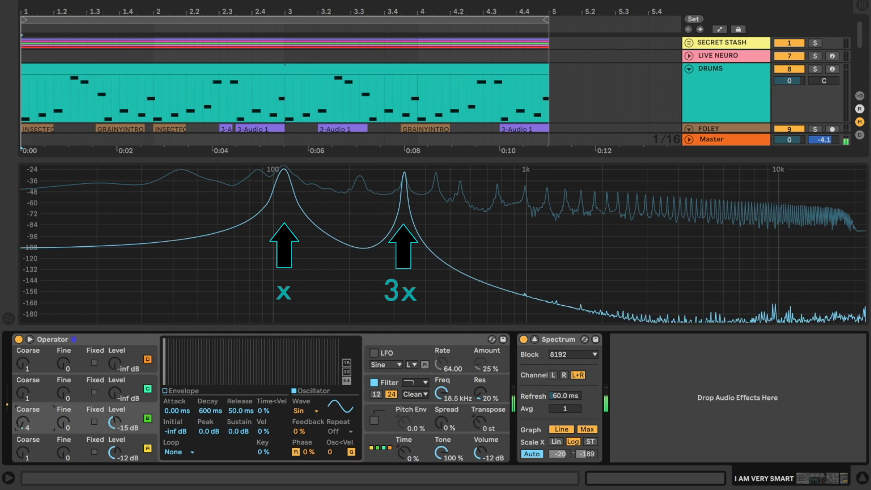
left_click_drag(24, 422, 26, 423)
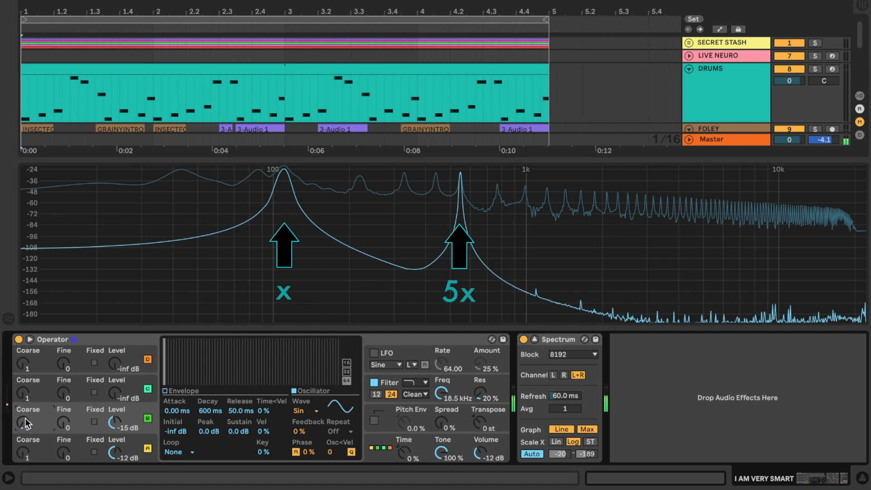
Raise oscillator C's level to -12 dB and set its Coarse tuning to 7
left_click(81, 386)
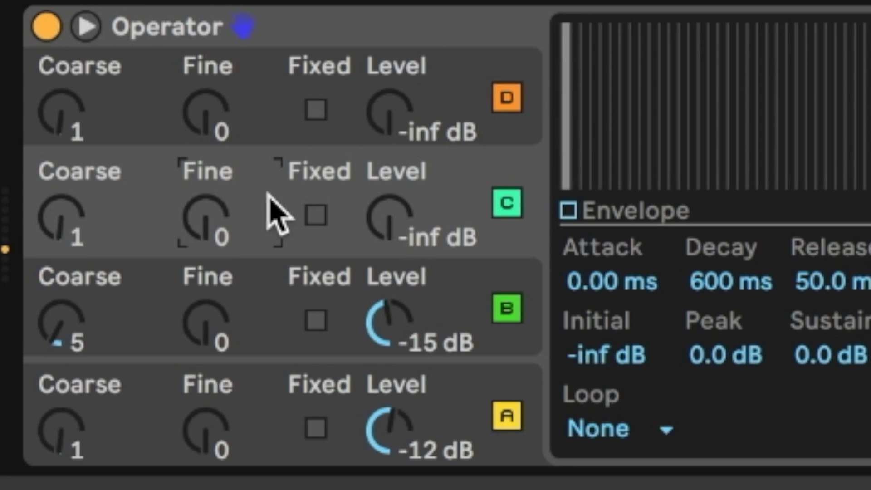
left_click_drag(386, 233, 385, 199)
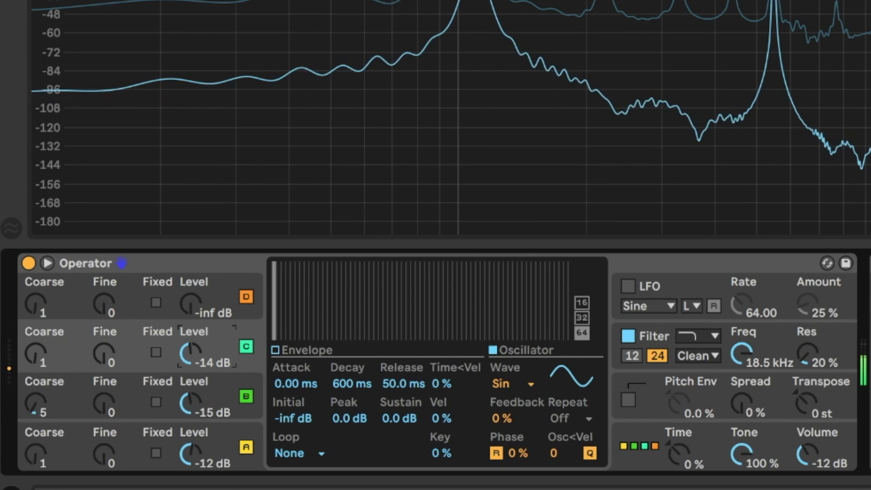
left_click_drag(191, 354, 191, 351)
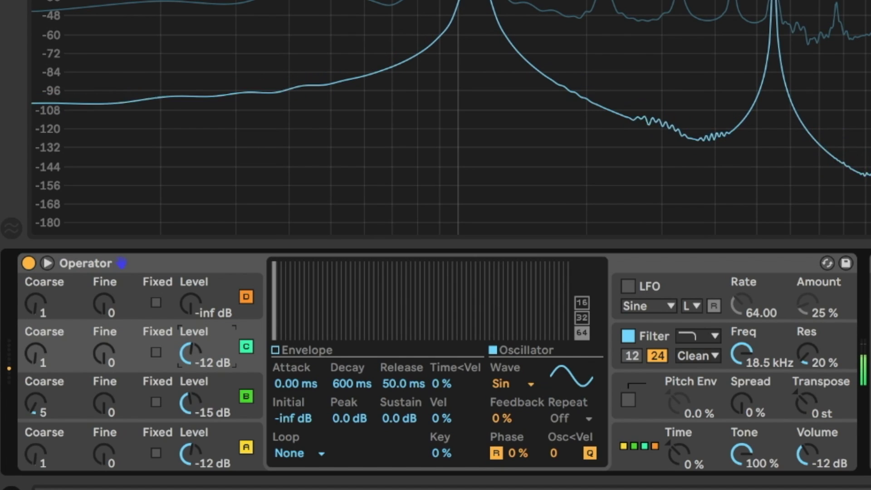
left_click(70, 361)
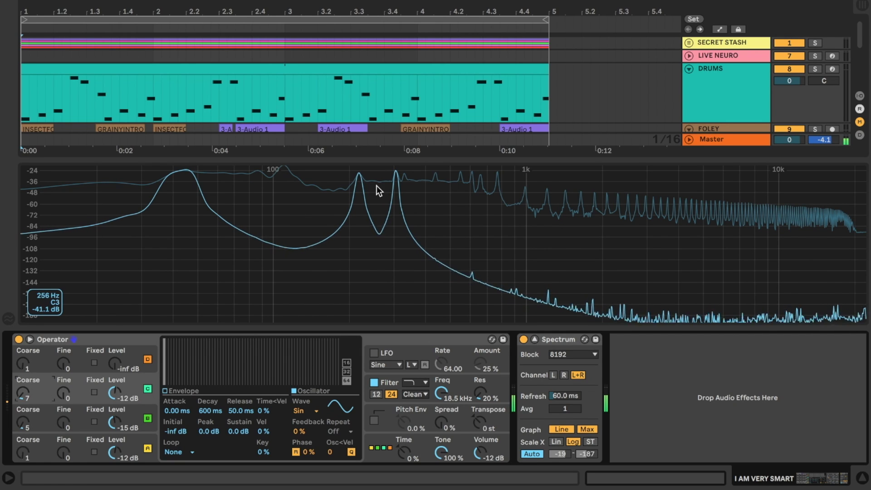
Set oscillator A's Fine tuning to 15 and lower Operator's filter frequency to about 429 Hz
left_click_drag(64, 452, 64, 439)
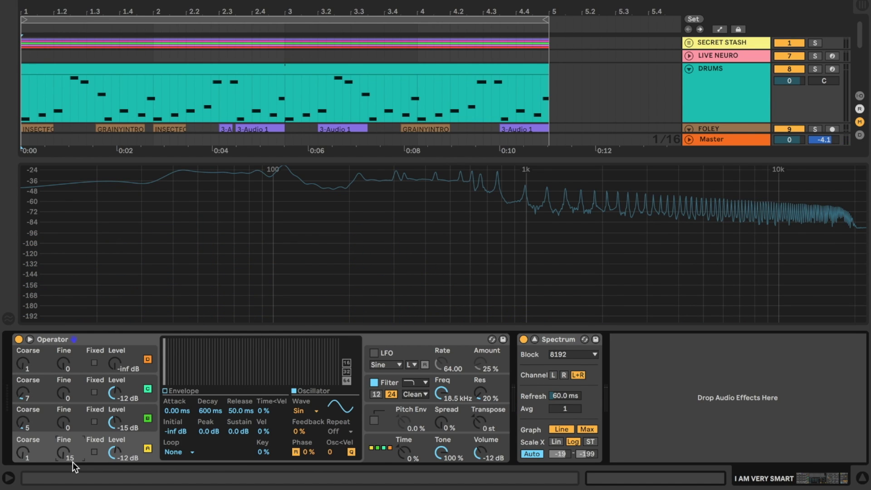
left_click_drag(443, 395, 443, 460)
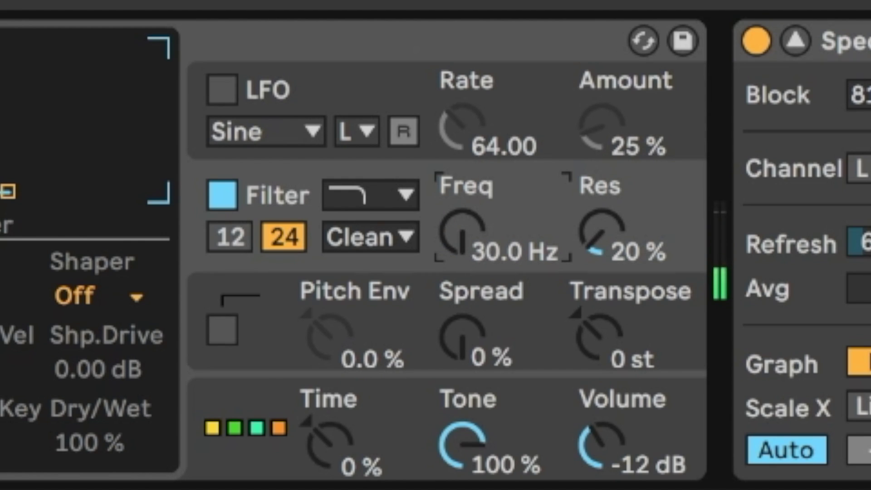
mouse_move(462, 234)
left_mouse_down()
mouse_move(462, 190)
mouse_move(473, 247)
left_mouse_up()
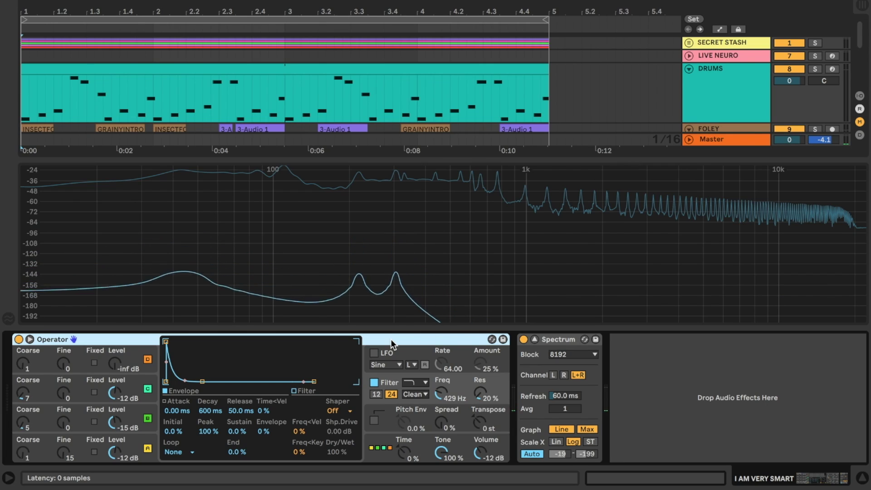
Group Operator into an Instrument Rack and map its filter frequency to Macro 1
key("super+g")
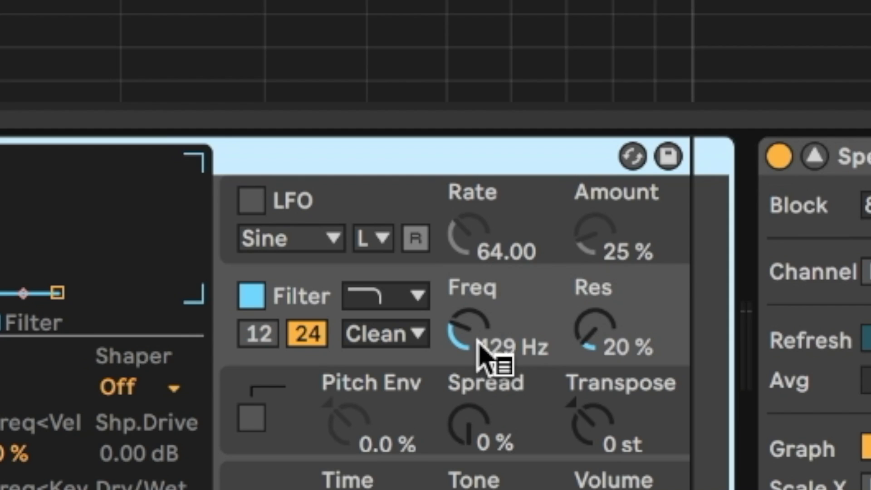
right_click(461, 400)
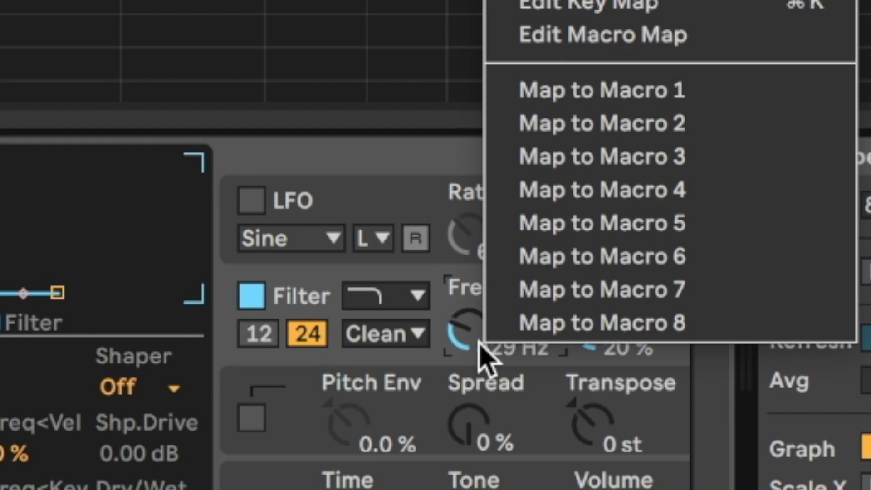
left_click(659, 91)
Rename Macro 1 to WUMPUS and color it pink
key("super+r")
type("W")
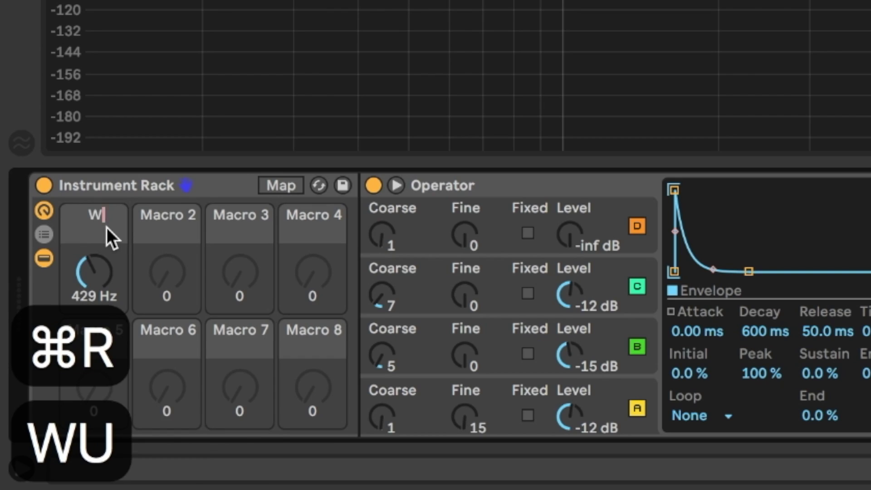
type("UMPUS")
key("Return")
right_click(107, 227)
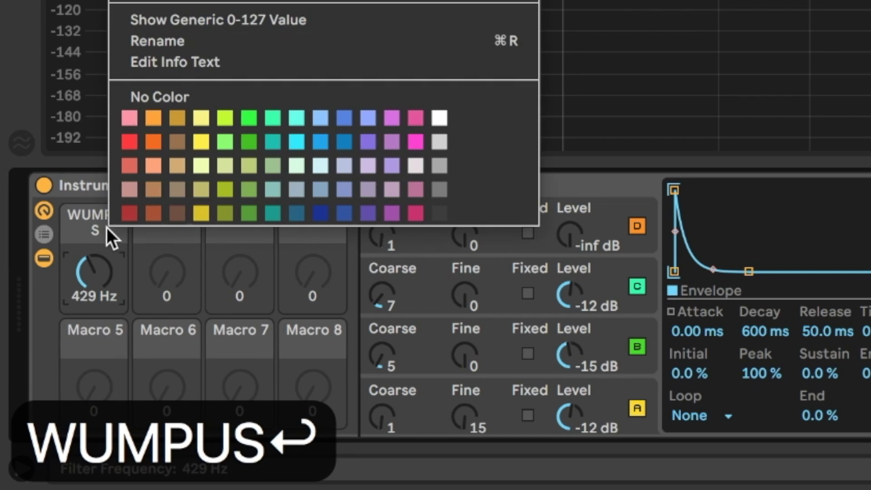
left_click(132, 113)
Limit the WUMPUS macro's filter frequency mapping to a maximum of 300 Hz, and hide the browser
left_click(285, 188)
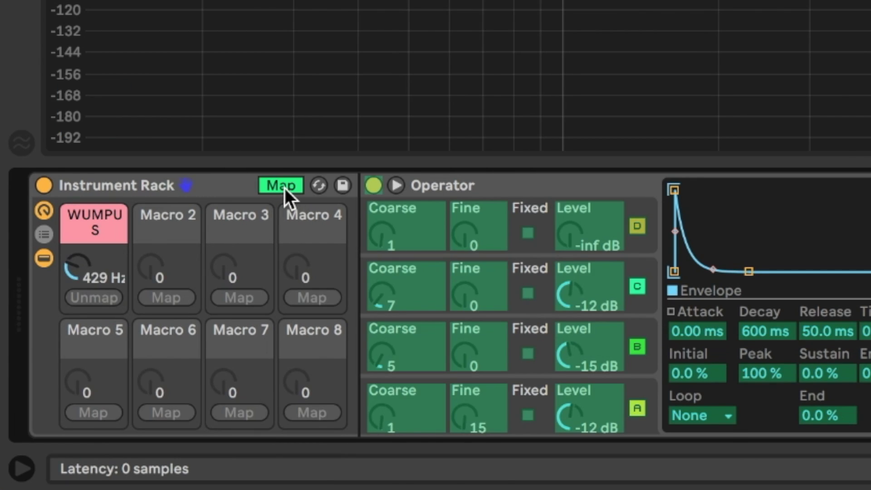
left_click(8, 17)
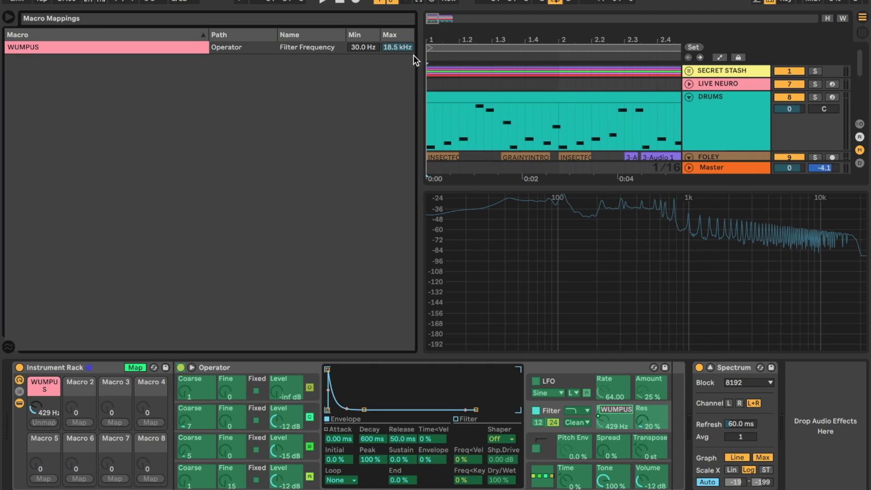
left_click(391, 46)
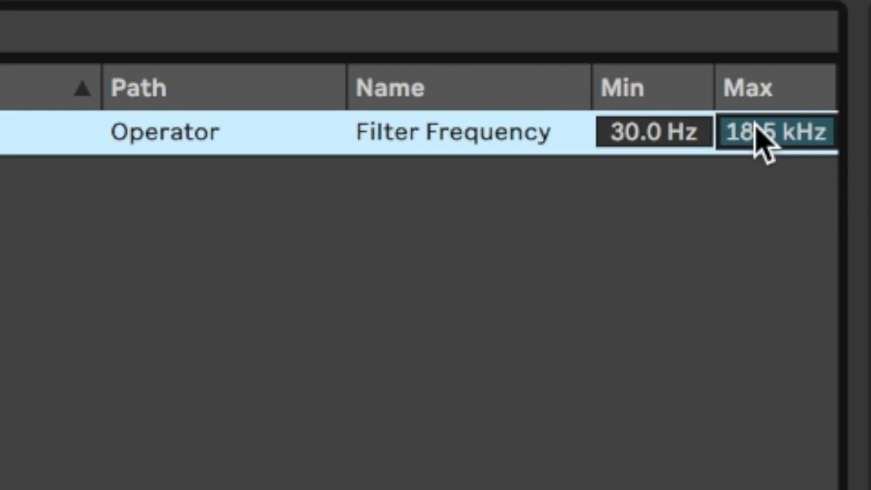
left_click(754, 122)
type("300")
key("Return")
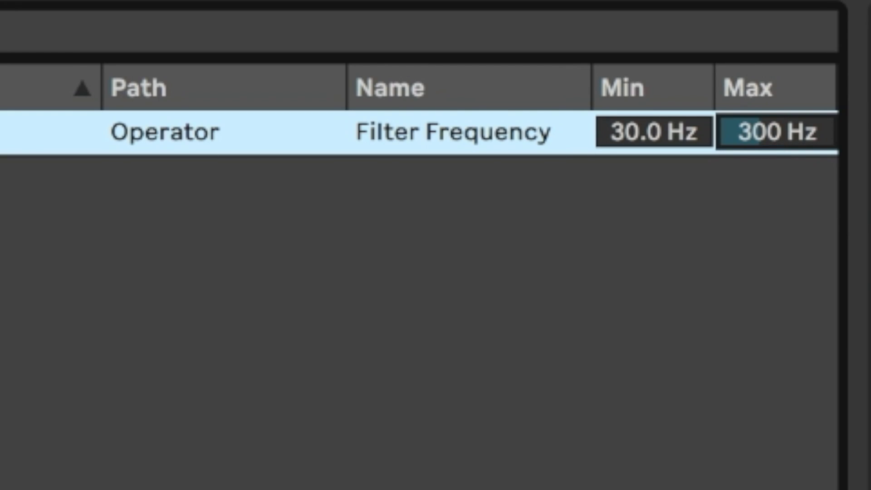
left_click(134, 336)
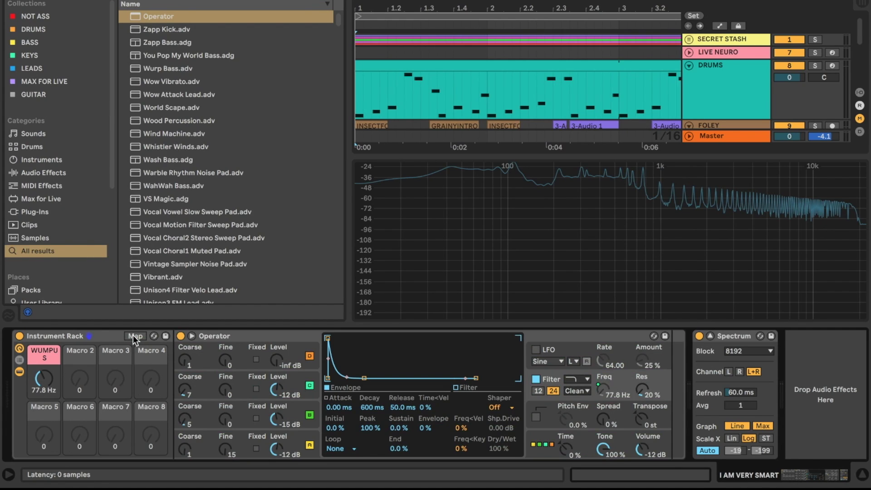
left_click(13, 4)
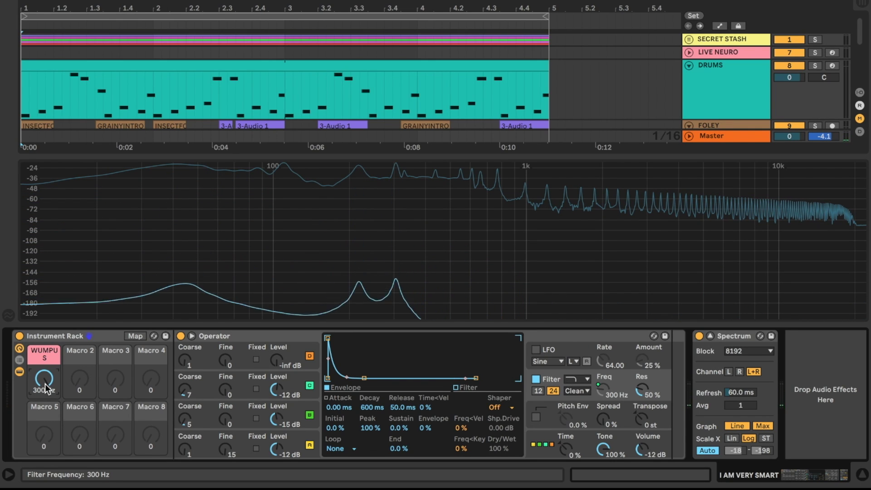
Find the Saturator effect in the browser, add it to the track and place it between Operator and Spectrum
key("super+f")
type("sat")
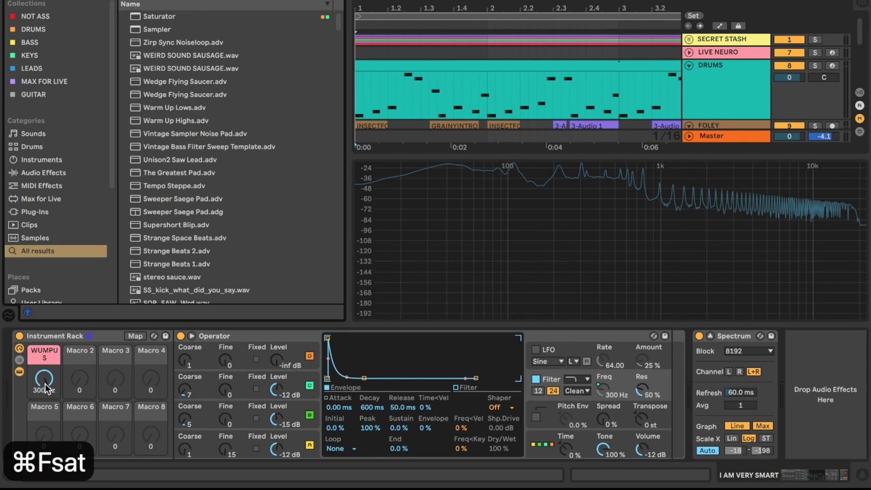
key("Return")
key("Return")
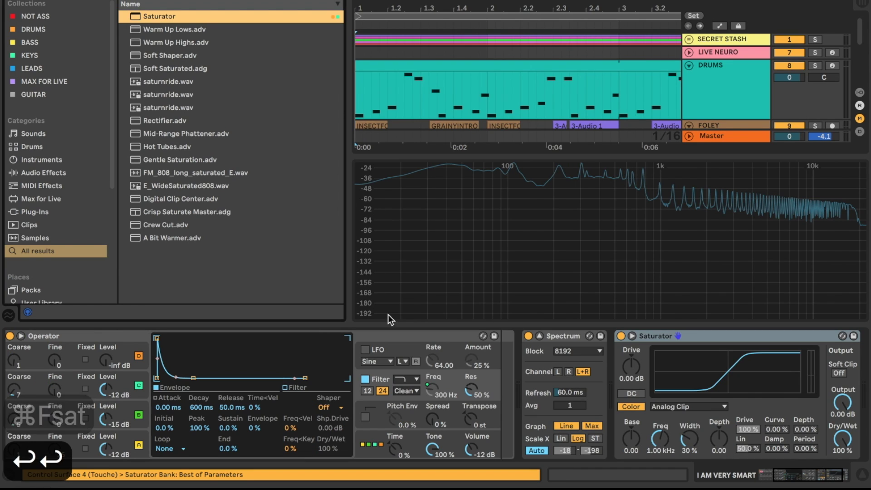
left_click_drag(664, 337, 491, 384)
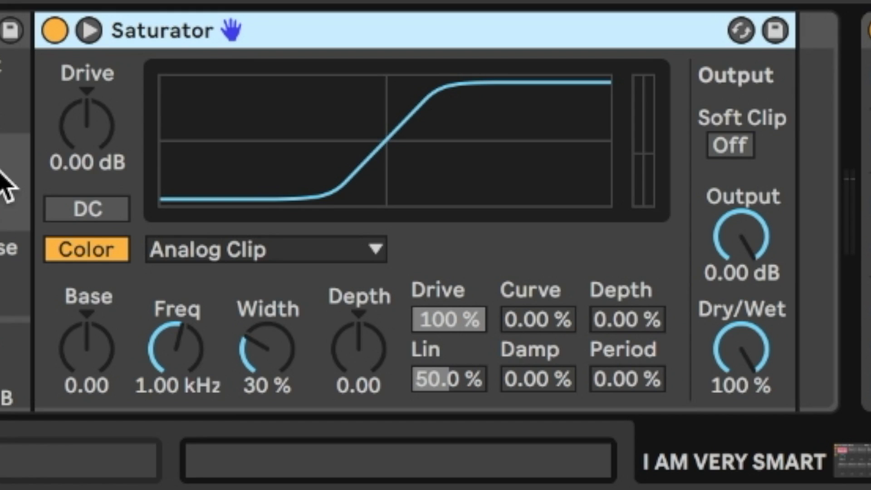
Set the Saturator's Drive to 25 dB and its Output to -25 dB, with Soft Clip on
left_click(521, 377)
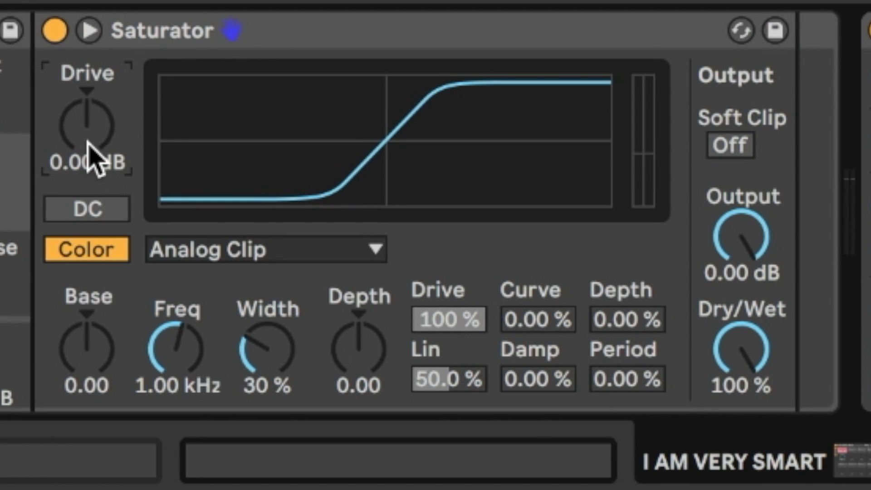
type("25")
key("Return")
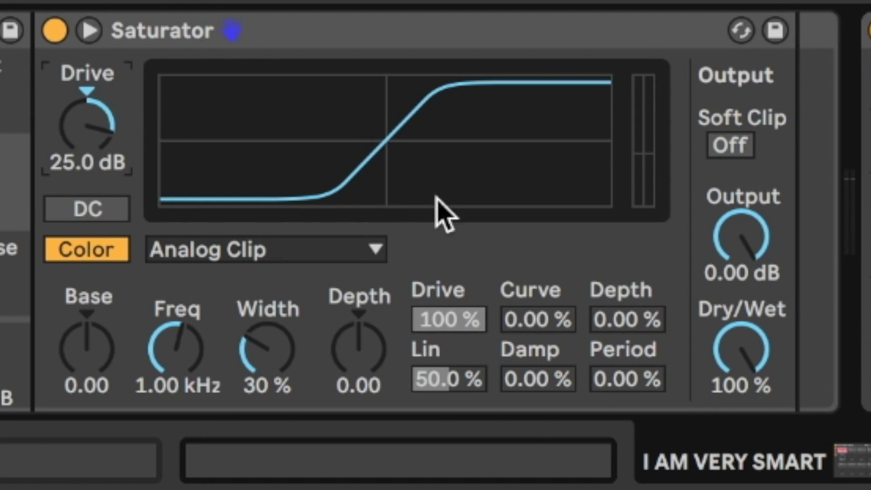
type("-25")
key("Return")
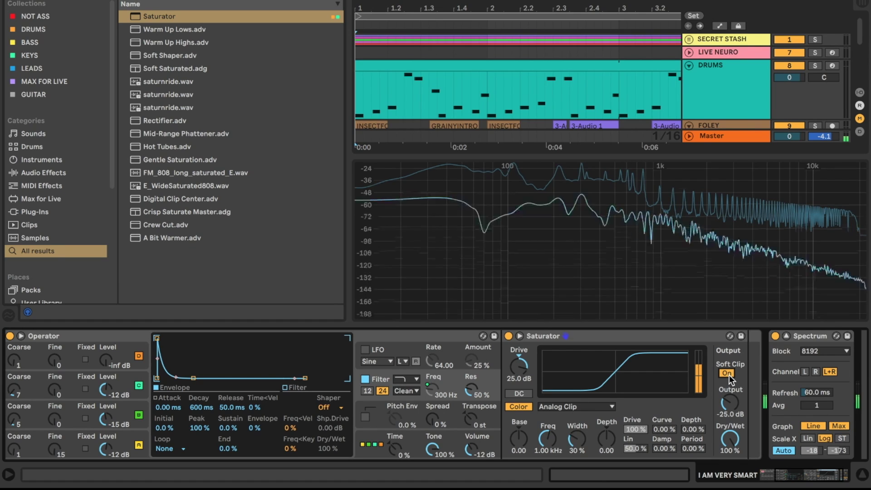
Bypass the Saturator and re-enable it to compare the spectrum with and without saturation
left_click(509, 336)
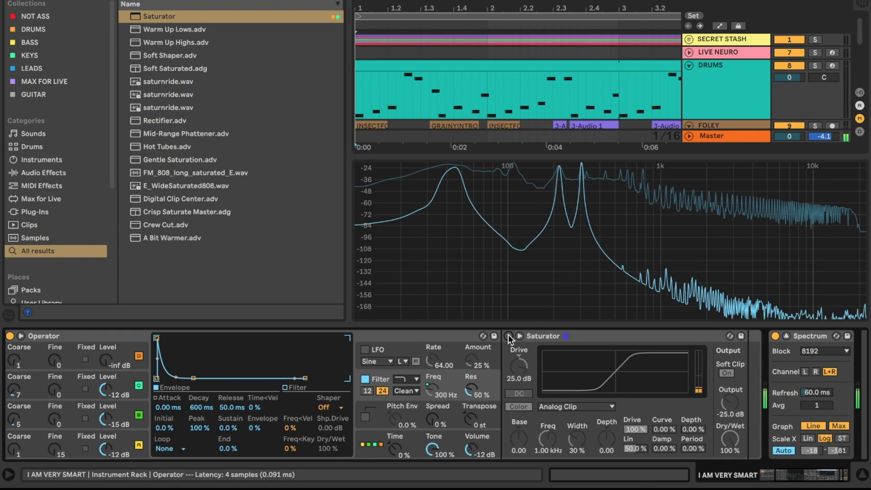
left_click(508, 336)
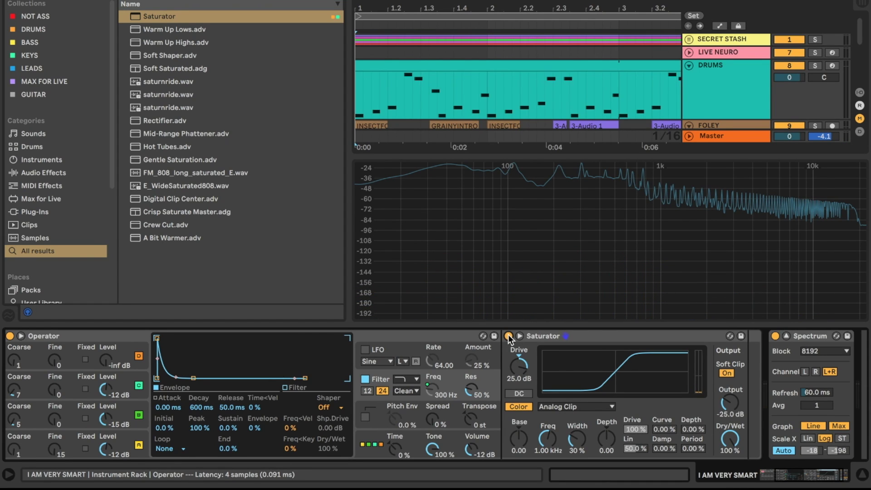
Find the OTT preset in the browser, add it to the track and place it between Saturator and Spectrum
key("super+f")
type("ott")
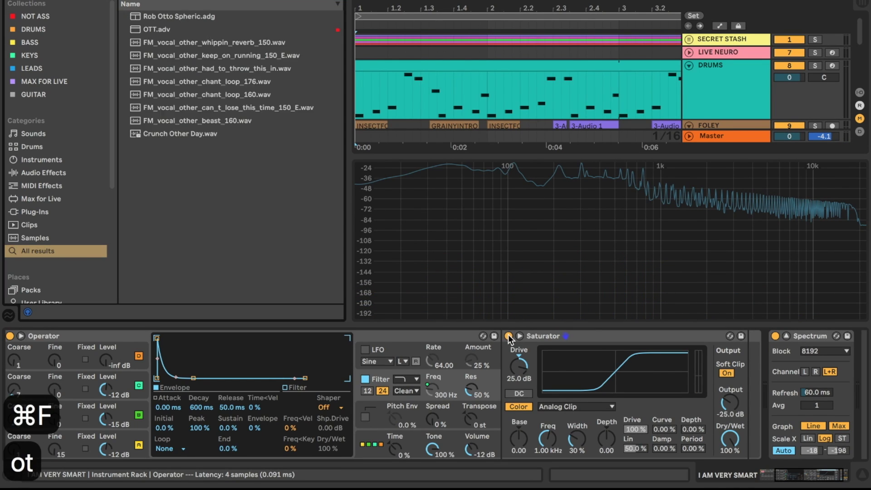
key("Down")
key("Down")
key("Return")
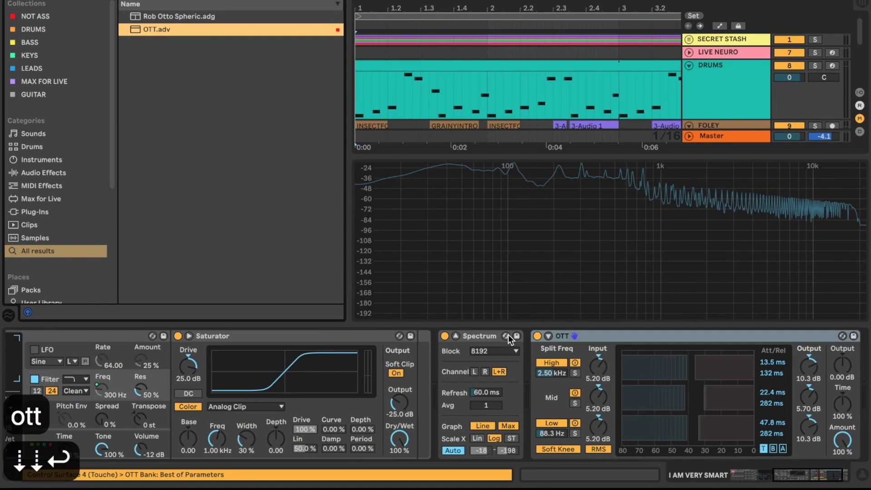
left_click_drag(582, 332, 391, 372)
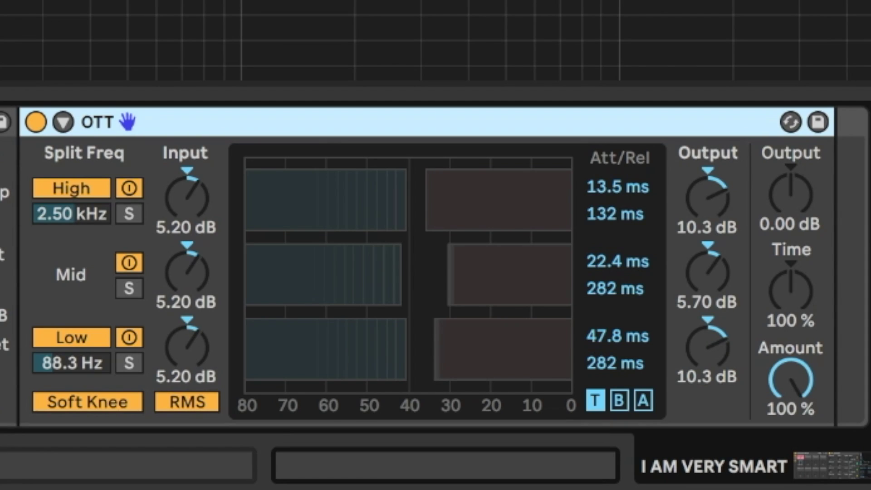
key("Left")
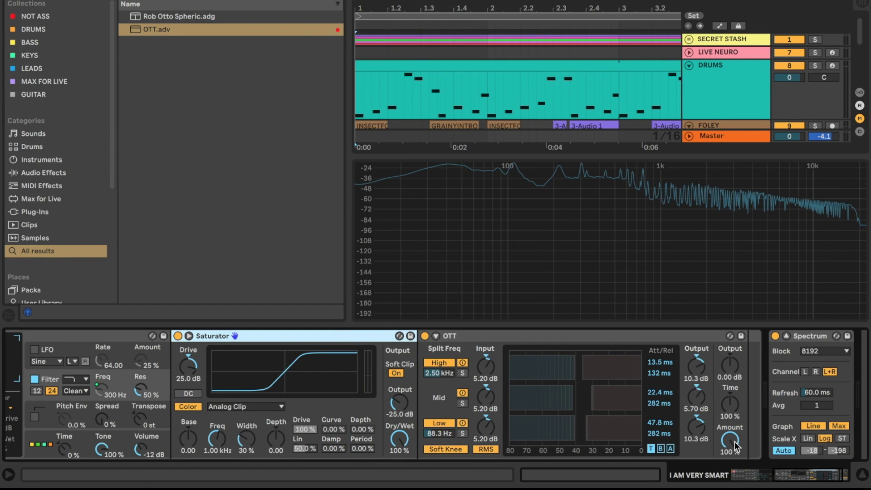
Set OTT's Amount to 70 %, and compare the sound with OTT bypassed and re-enabled
left_click_drag(735, 445, 737, 443)
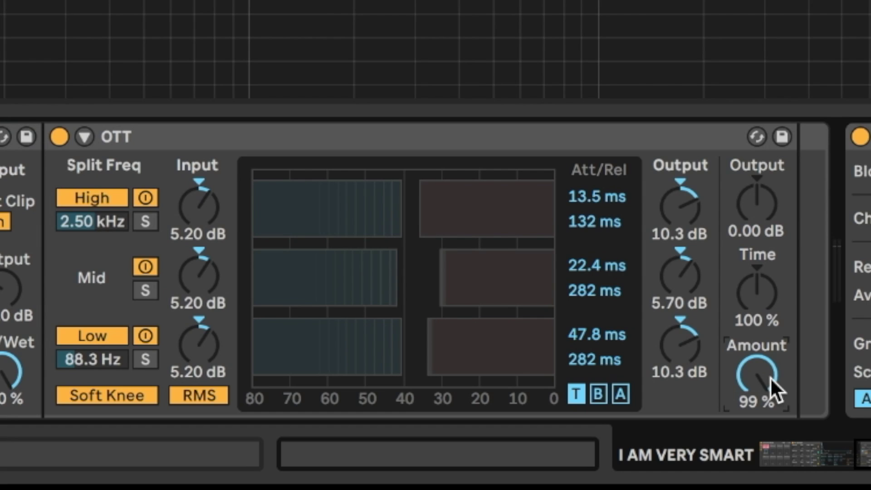
type("70")
key("Return")
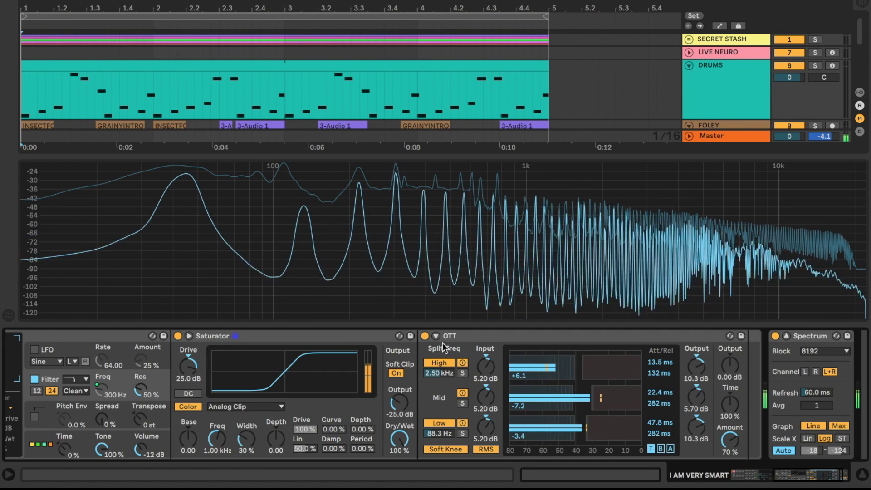
left_click(424, 335)
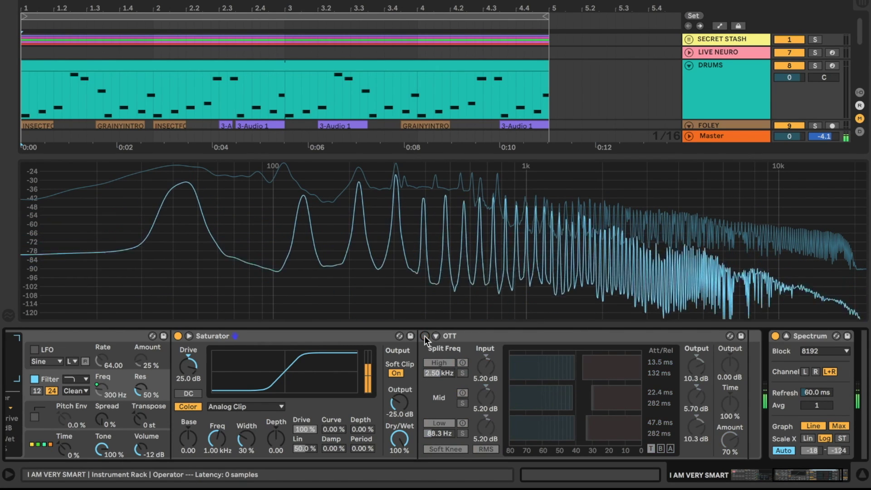
left_click(425, 336)
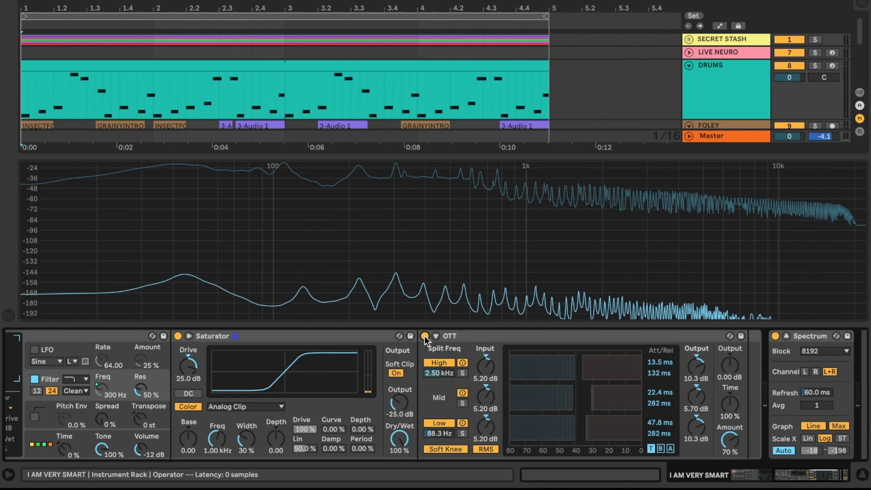
Find EQ Eight in the browser, add it to the track and place it between OTT and Spectrum
key("super+f")
type("eq")
key("Down")
key("Down")
key("Return")
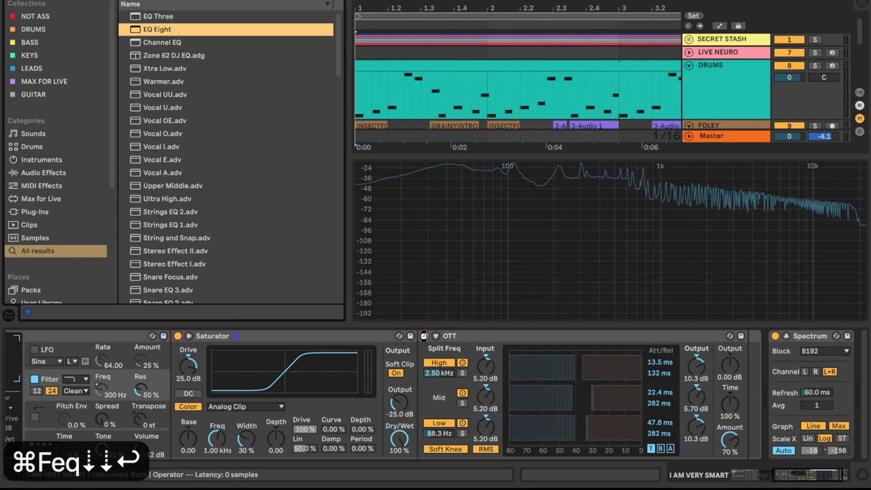
left_click_drag(581, 331, 388, 363)
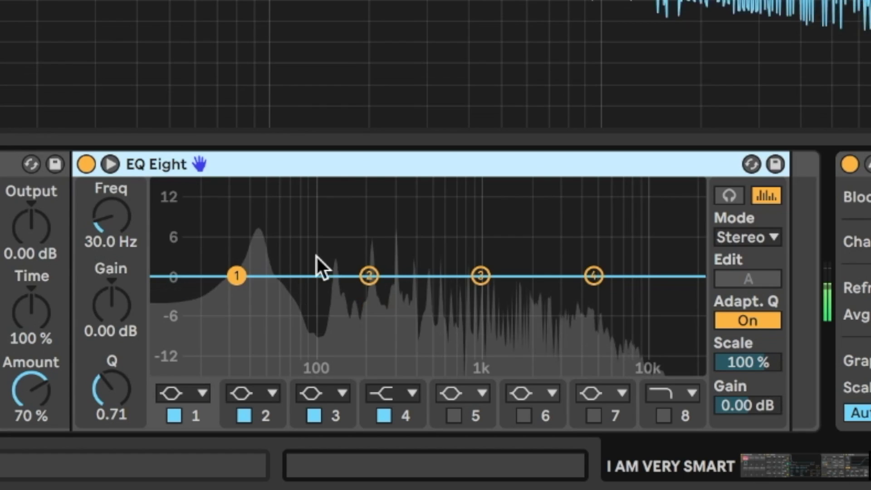
In EQ Eight, boost band 2 by about 14.8 dB at 121 Hz and cut band 3 by about 14.8 dB at 230 Hz
left_click_drag(369, 275, 336, 184)
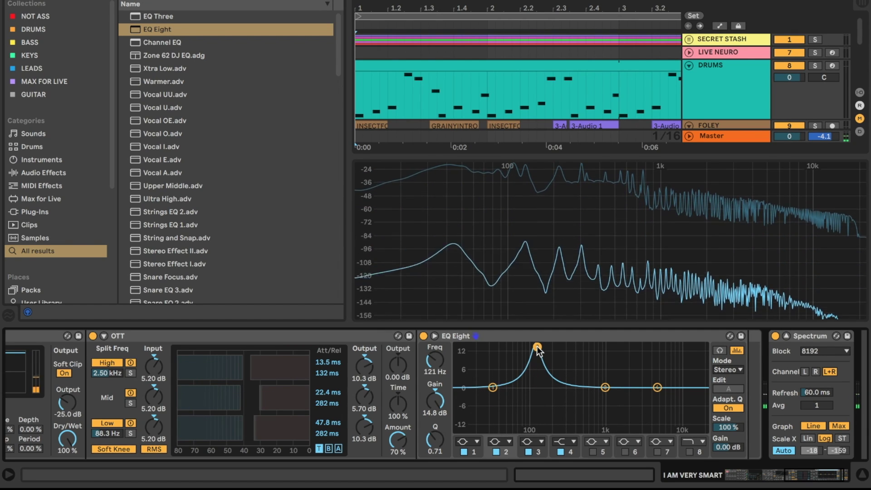
left_click_drag(605, 388, 568, 423)
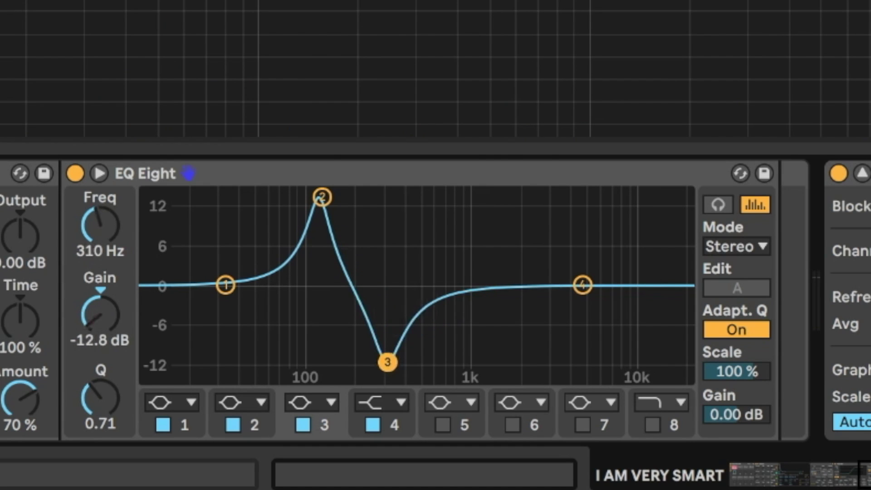
left_click_drag(388, 362, 367, 374)
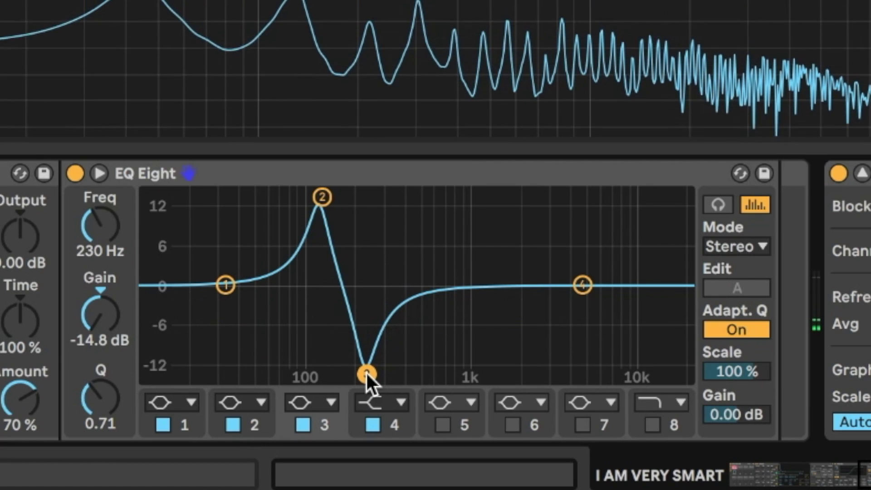
Make EQ Eight's band 4 a bell boosting about 7.8 dB at 6.81 kHz, fine-tuning it during playback
left_click_drag(583, 285, 583, 265)
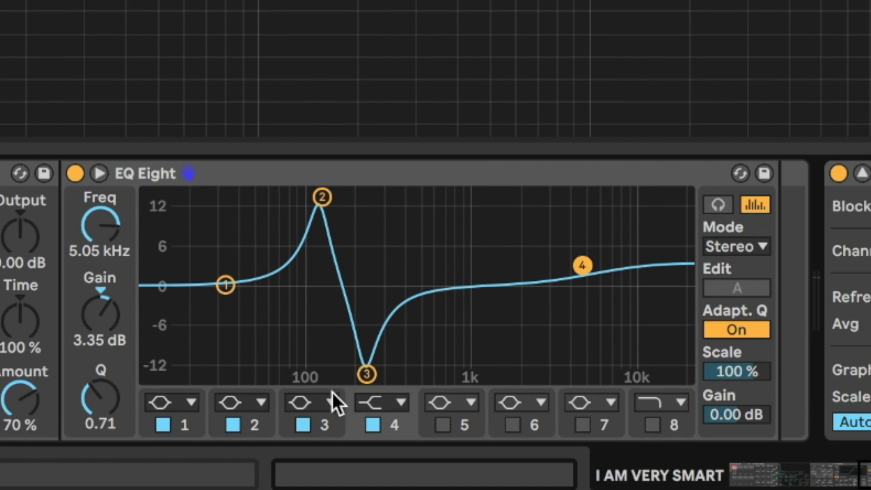
left_click(381, 403)
left_click(389, 293)
left_click_drag(579, 263, 613, 235)
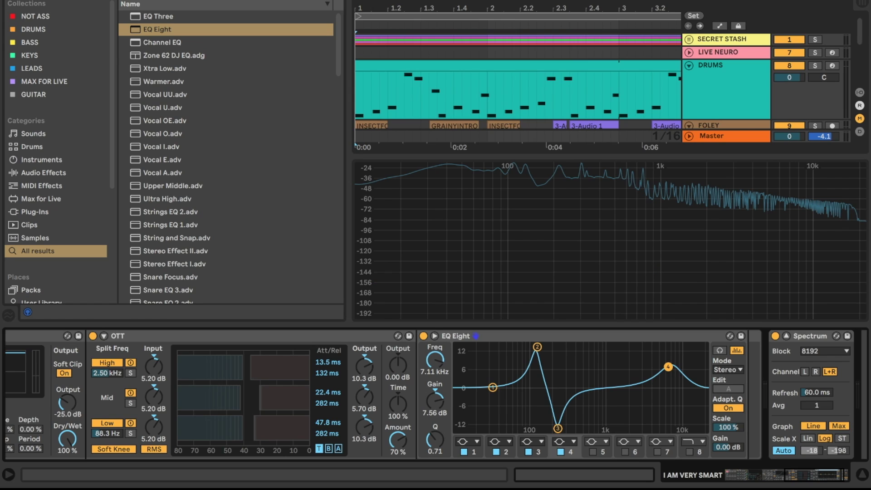
key("space")
left_click_drag(670, 367, 668, 367)
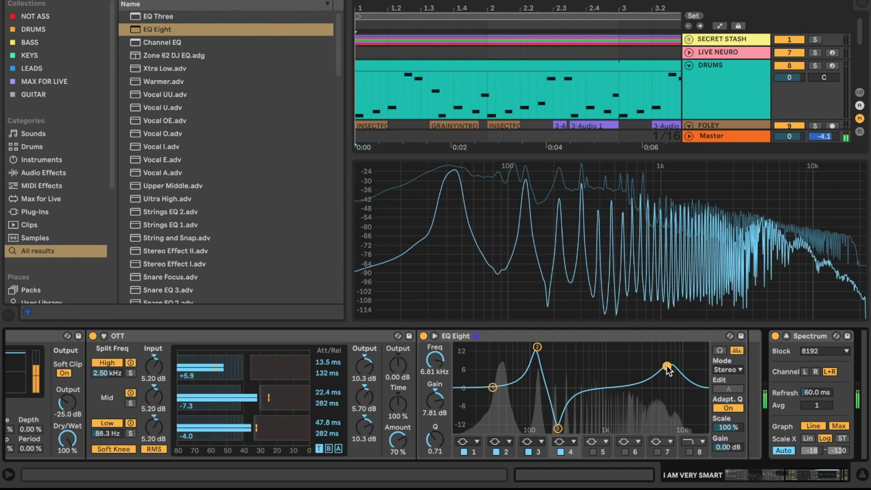
Collapse the Saturator and OTT devices in the track's device chain
scroll(374, 349, "left", 6)
double_click(322, 334)
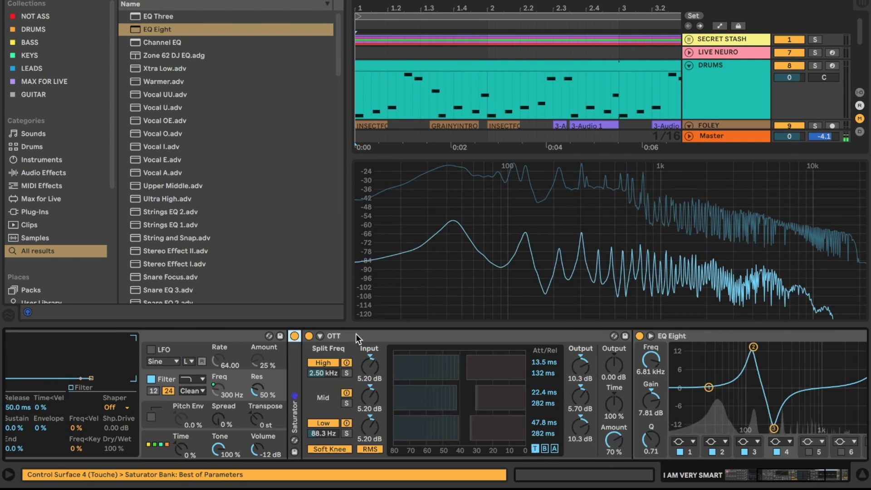
double_click(355, 333)
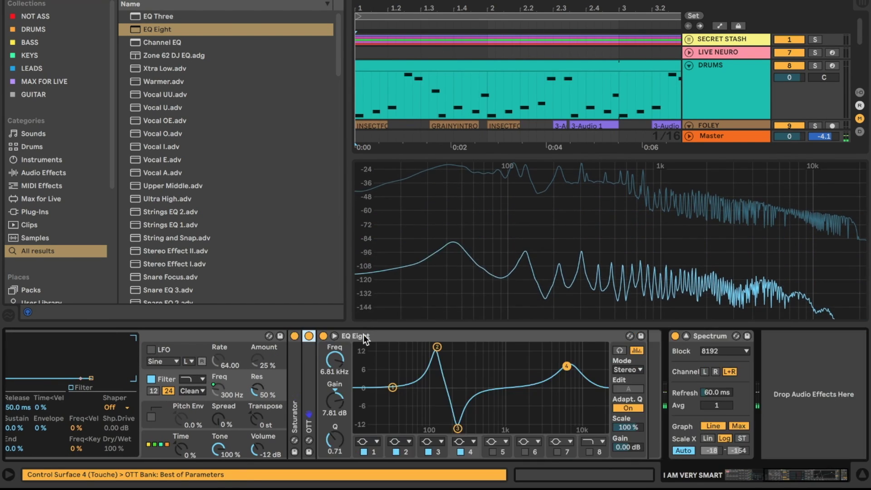
Compare the sound with EQ Eight bypassed and re-enabled, and test the WUMPUS macro's filter movement during playback
left_click(326, 334)
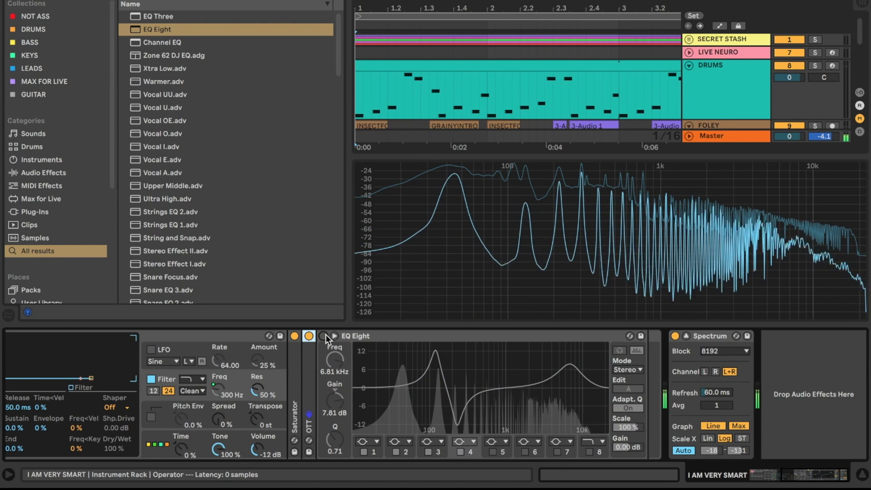
left_click(326, 334)
scroll(136, 356, "left", 6)
mouse_move(45, 378)
left_mouse_down()
mouse_move(44, 399)
mouse_move(44, 378)
left_mouse_up()
scroll(46, 378, "right", 4)
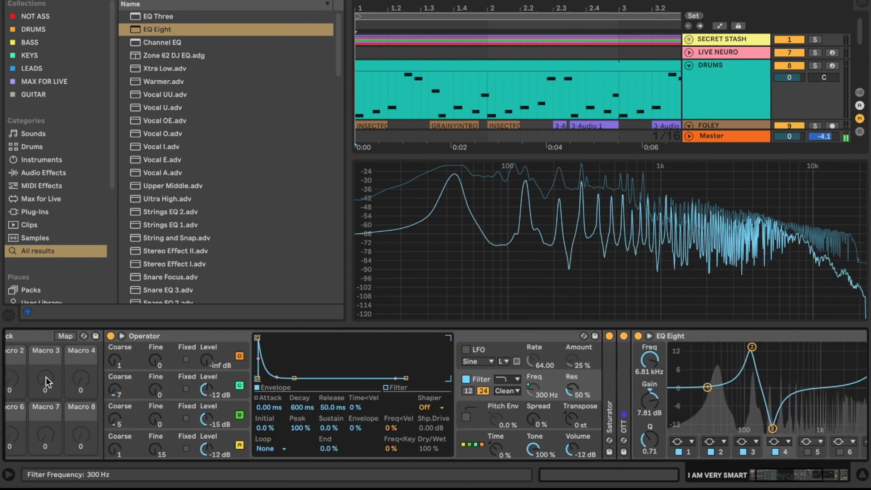
scroll(45, 377, "right", 6)
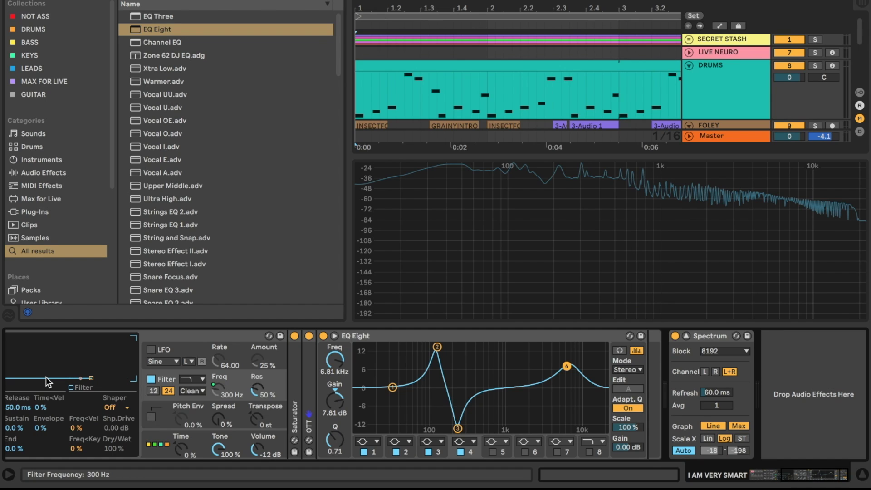
Find Auto Filter in the browser, add it to the track and place it between EQ Eight and Spectrum
key("super+f")
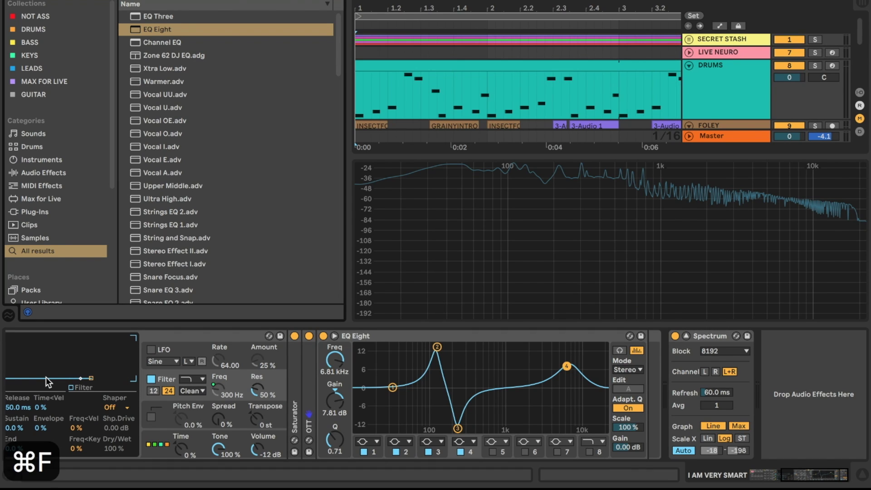
type("auto f")
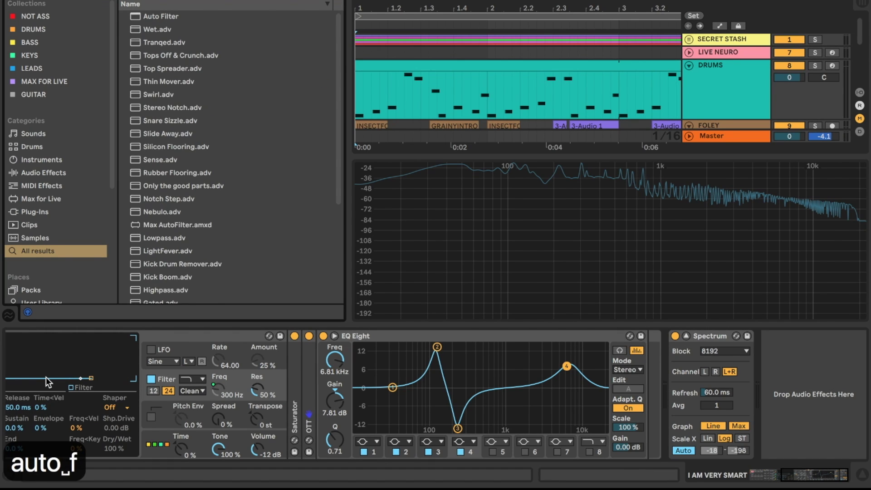
key("Return")
key("Return")
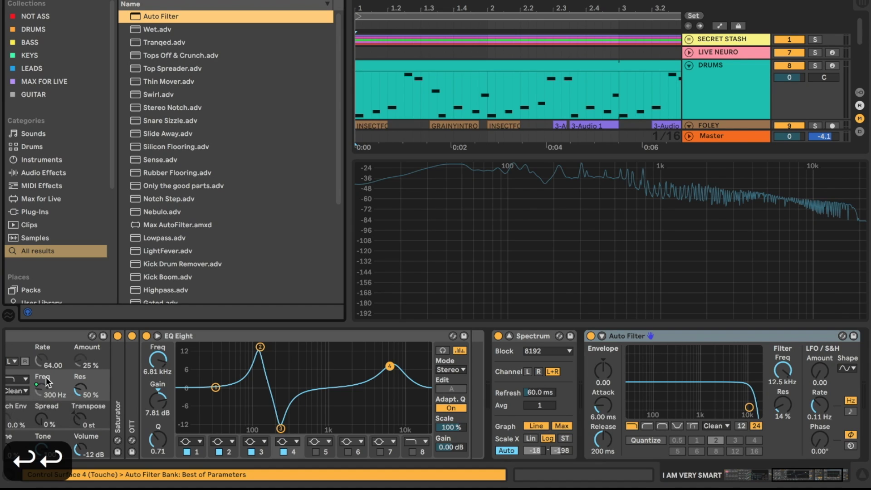
left_click_drag(650, 336, 467, 370)
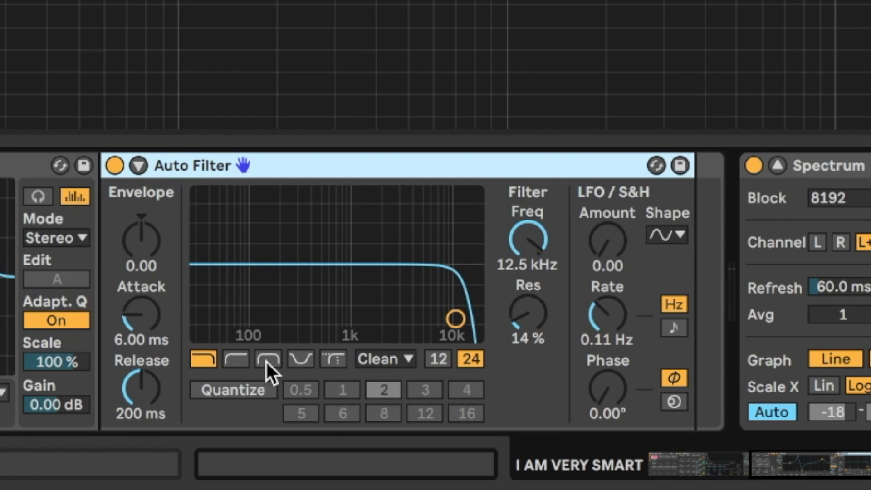
Switch Auto Filter to a band-pass with a 12 dB slope, at about 312 Hz with 43 % resonance
left_click(268, 360)
left_click_drag(456, 318, 302, 287)
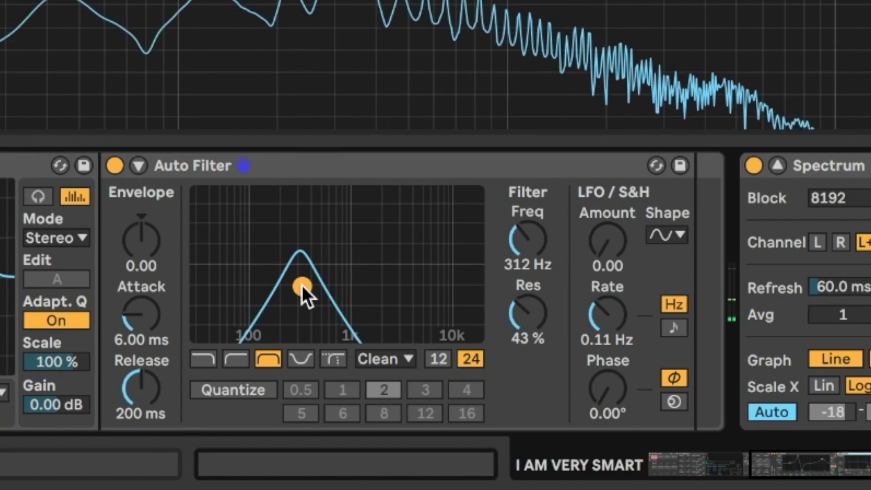
left_click(438, 359)
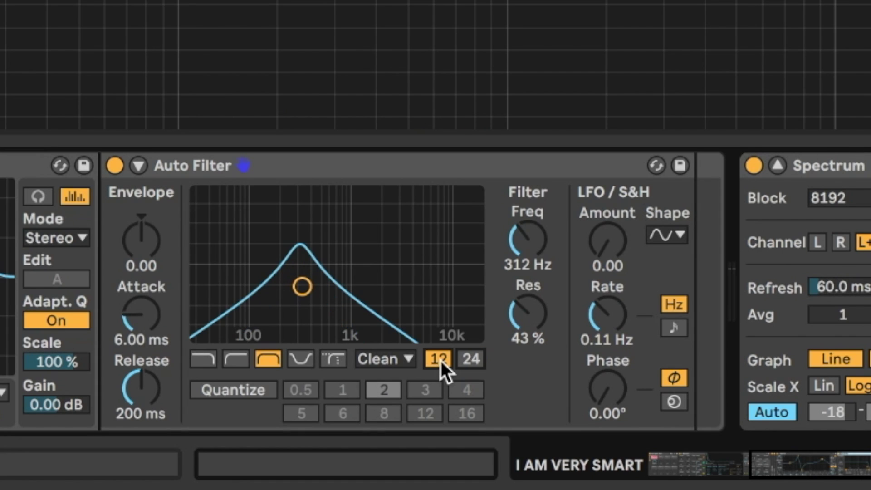
Sweep Auto Filter's band-pass down to about 33 Hz and back up, leaving it at about 613 Hz with 53 % resonance
left_click_drag(303, 285, 237, 284)
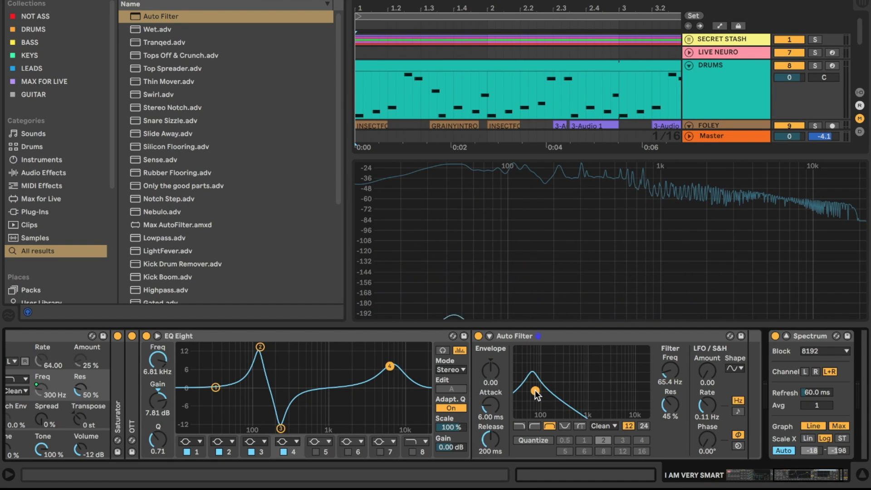
left_click_drag(536, 390, 535, 394)
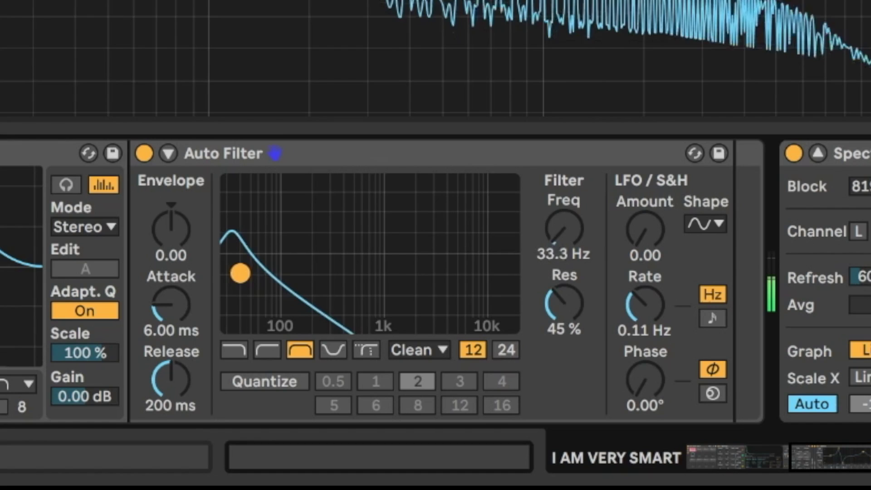
left_click_drag(523, 390, 531, 391)
left_click_drag(260, 273, 363, 265)
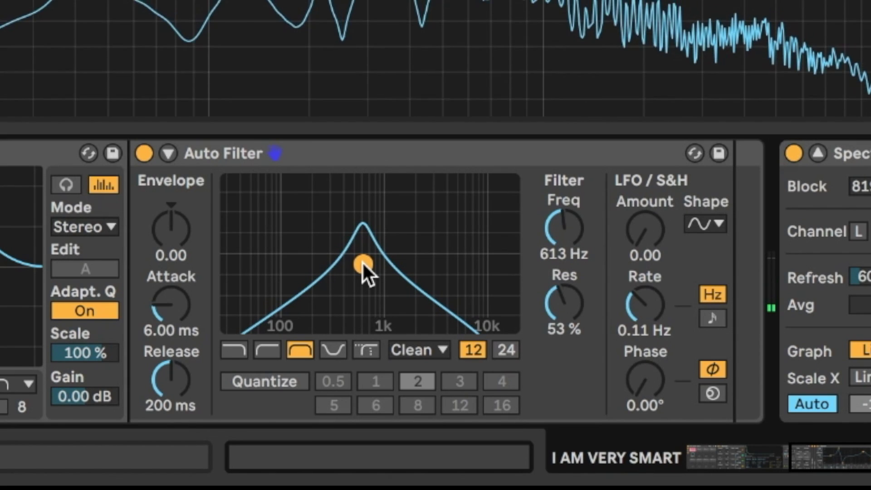
Map Auto Filter's frequency to the WUMPUS macro
left_click(573, 249)
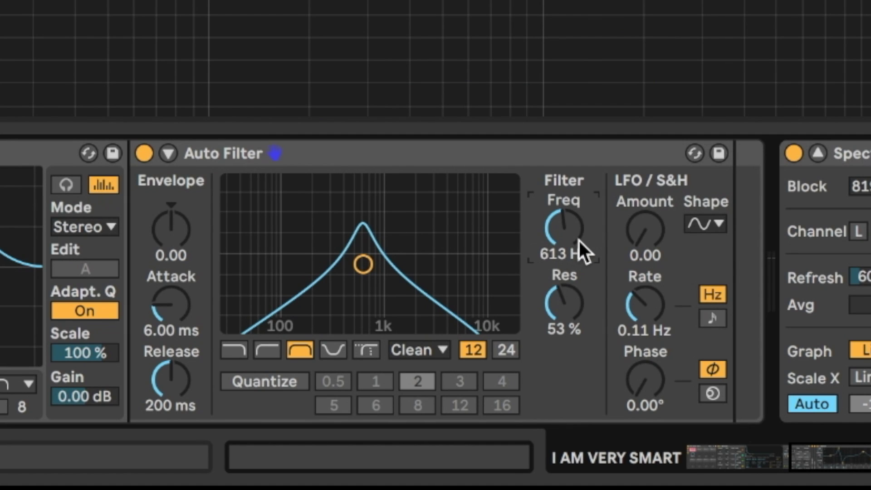
left_click(578, 239, "ctrl")
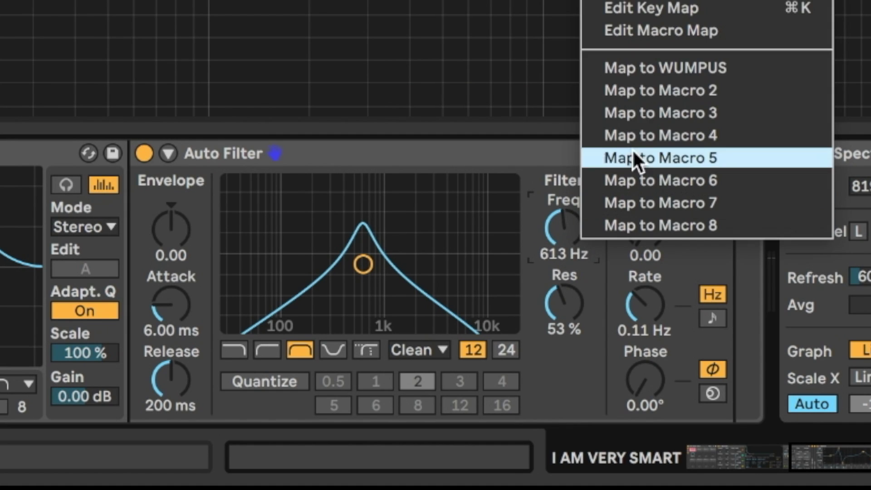
left_click(674, 68)
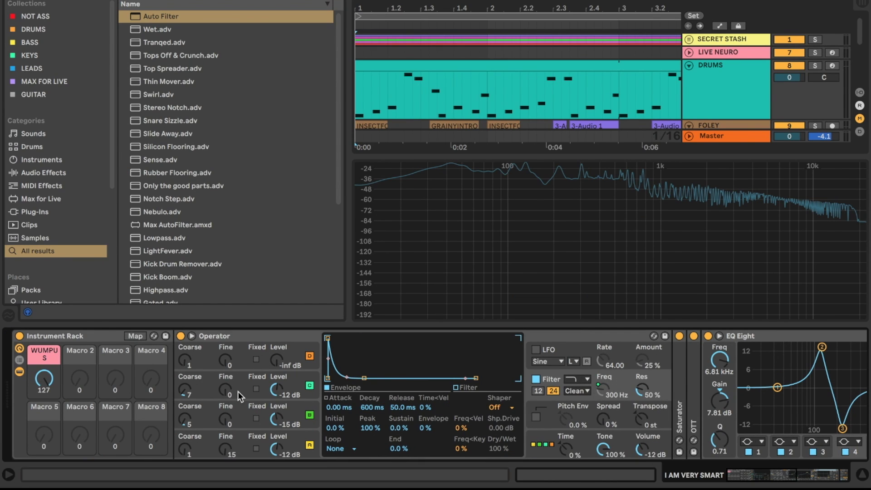
Limit the maximum of Auto Filter's frequency mapping on the WUMPUS macro to 600 Hz
left_click(142, 340)
left_click(399, 27)
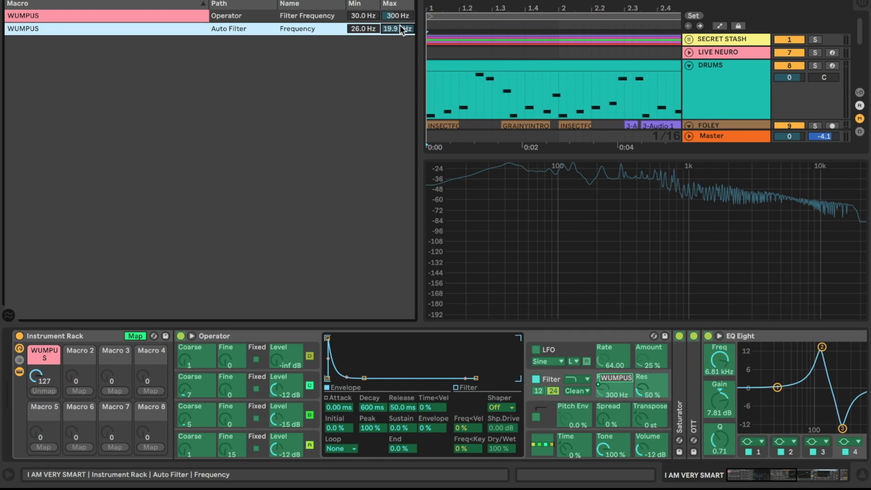
type("60")
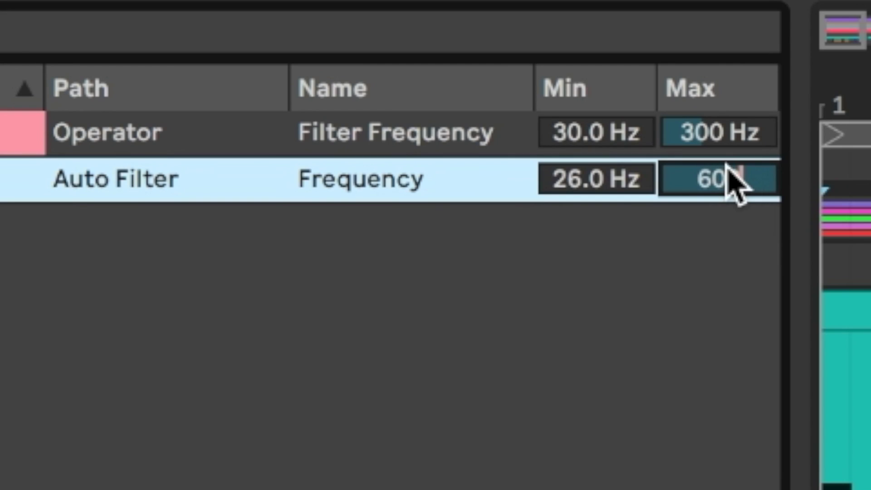
type("0")
key("Return")
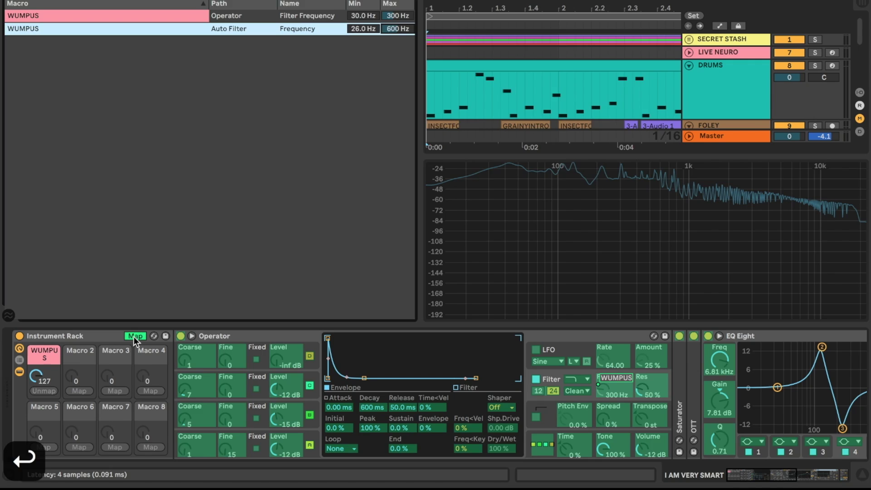
left_click(135, 337)
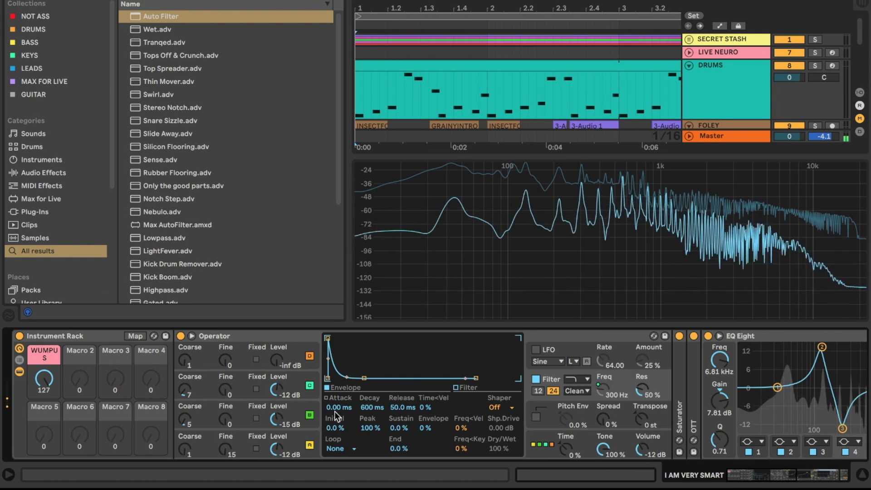
Fold the devices ahead of Auto Filter, audition the WUMPUS macro and lower Auto Filter's resonance to 41 %
double_click(201, 332)
double_click(270, 334)
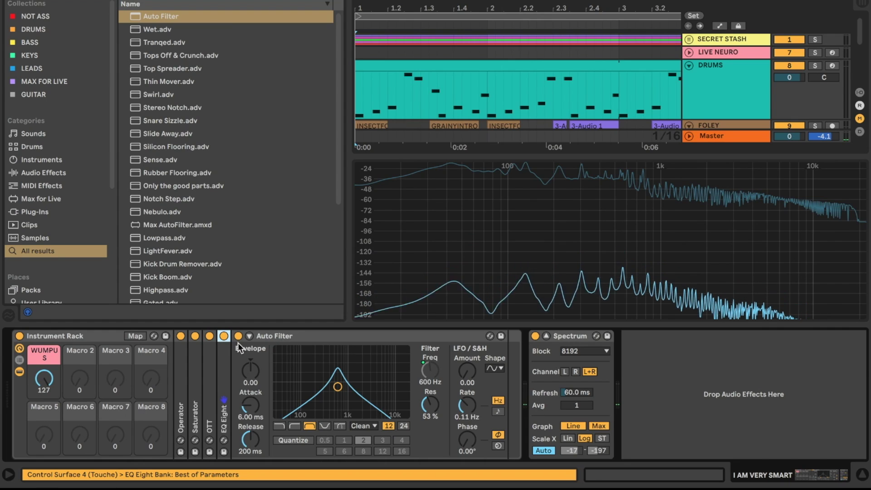
mouse_move(44, 378)
left_mouse_down()
mouse_move(44, 420)
mouse_move(44, 381)
left_mouse_up()
left_click_drag(431, 403, 435, 406)
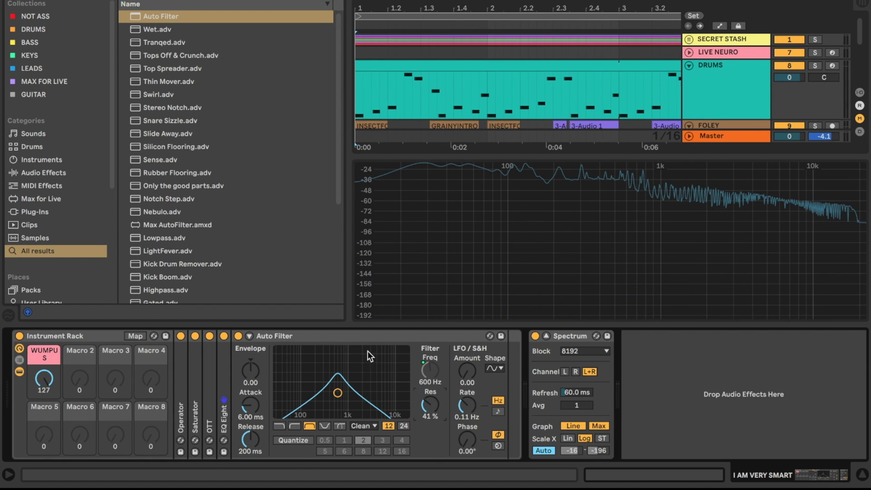
Group Auto Filter into an Audio Effect Rack and rename its chain BP
left_click(319, 337)
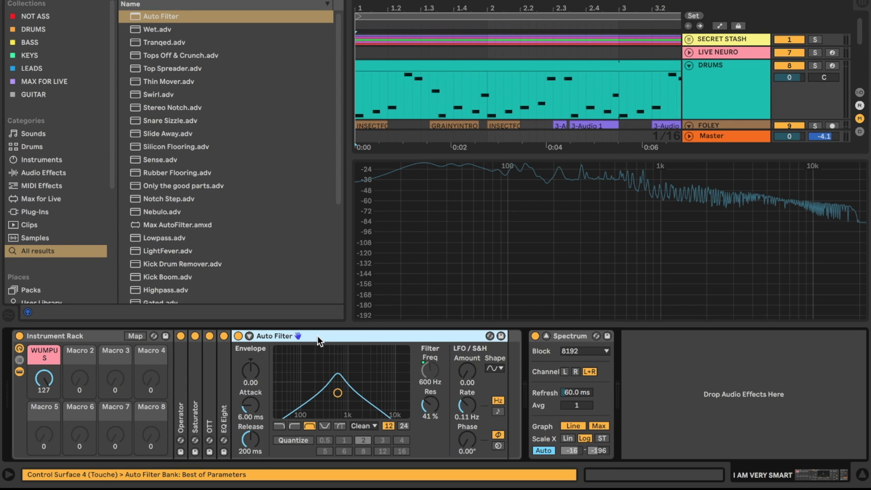
key("super+g")
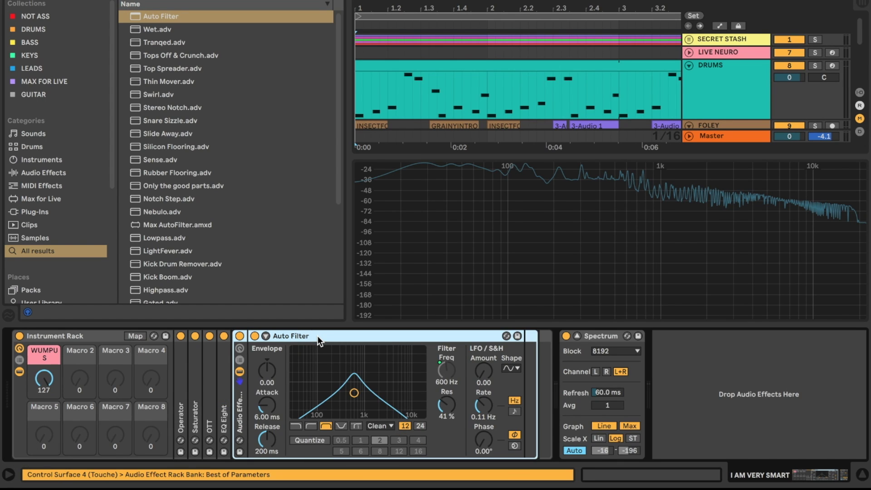
left_click(239, 361)
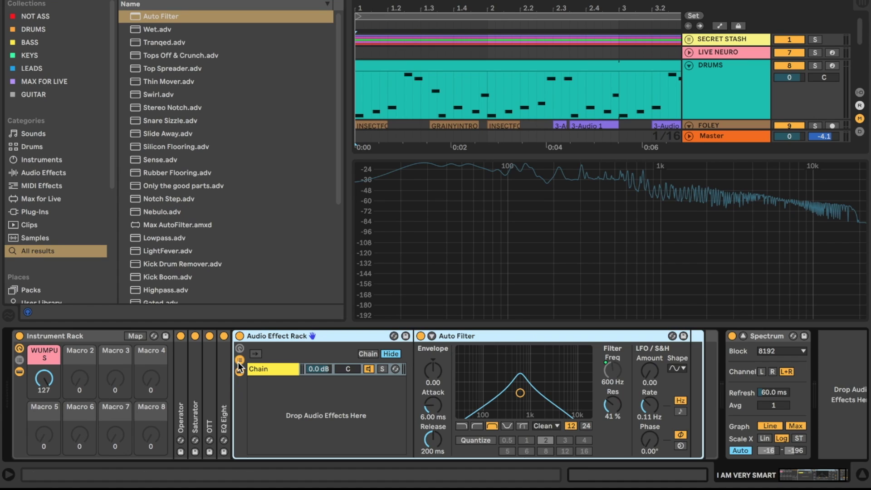
left_click(263, 369)
key("super+r")
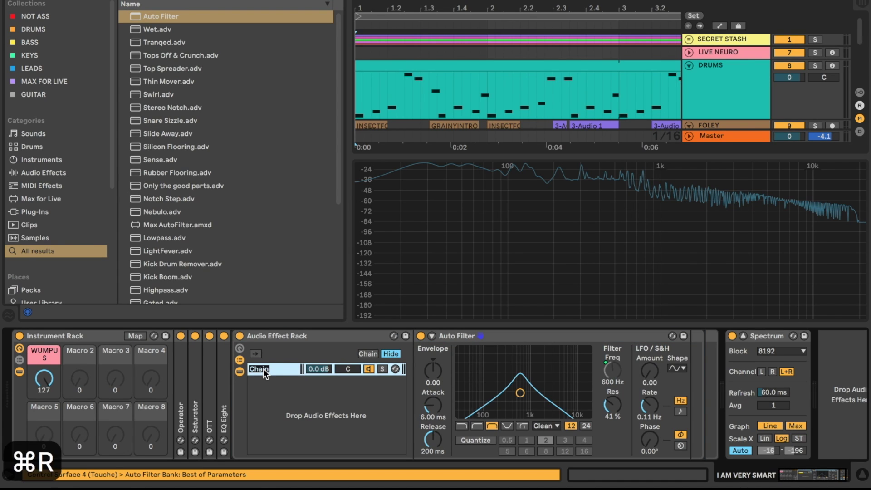
type("BP")
key("Return")
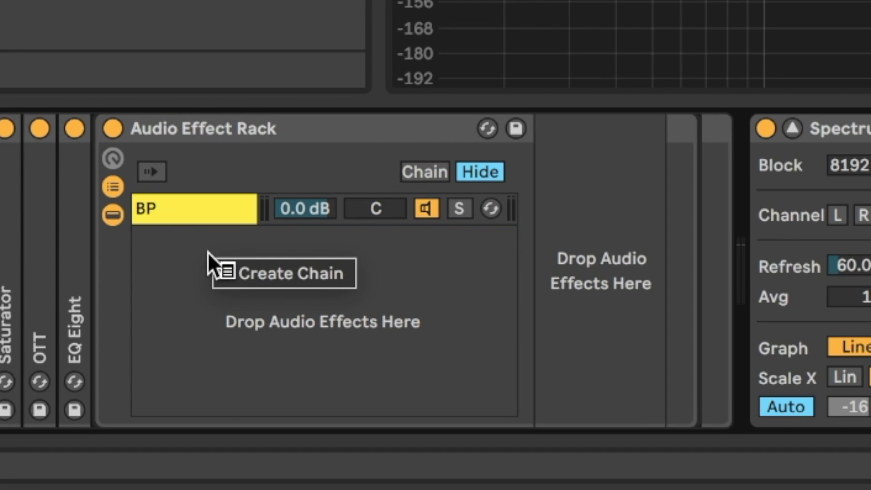
Create a second chain in the Audio Effect Rack, name it THRU and set its volume to -16.8 dB
mouse_move(208, 253)
left_mouse_down()
mouse_move(244, 268)
mouse_move(215, 257)
left_mouse_up()
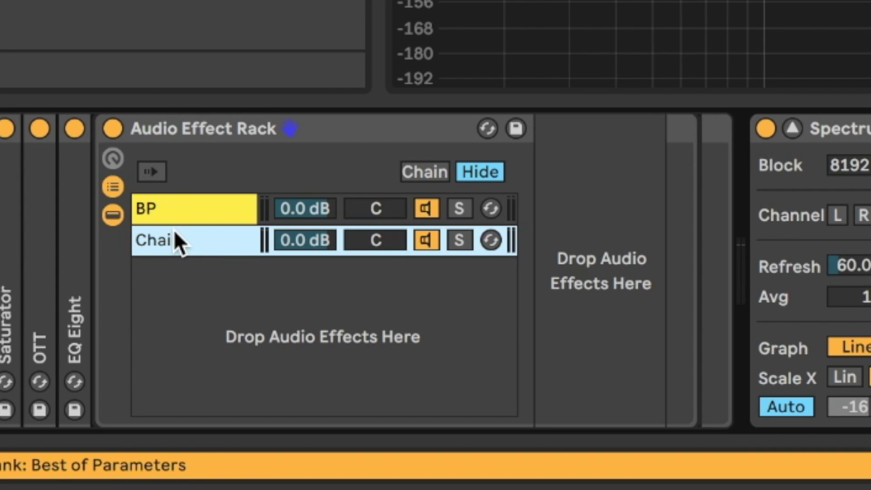
key("super+r")
type("THRU")
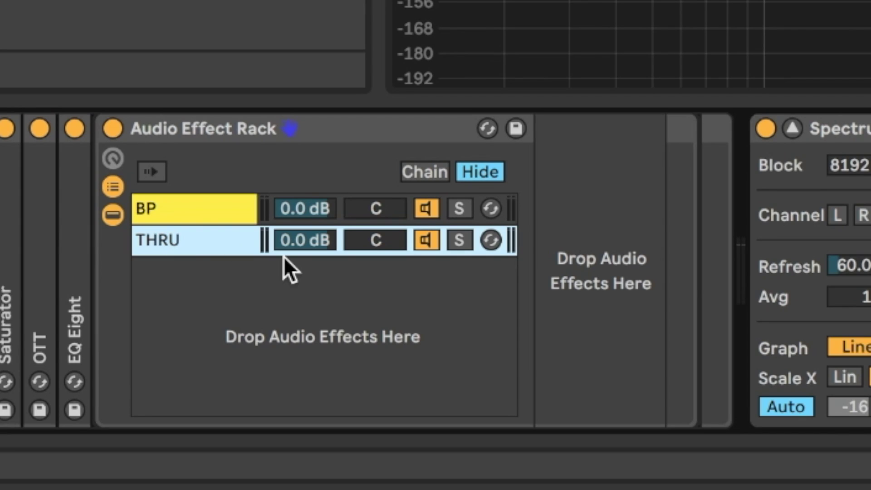
left_click(327, 241)
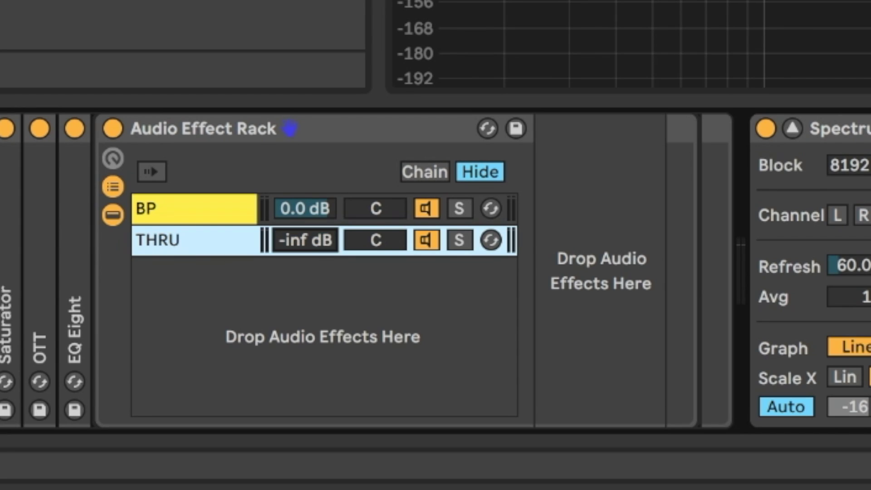
key("space")
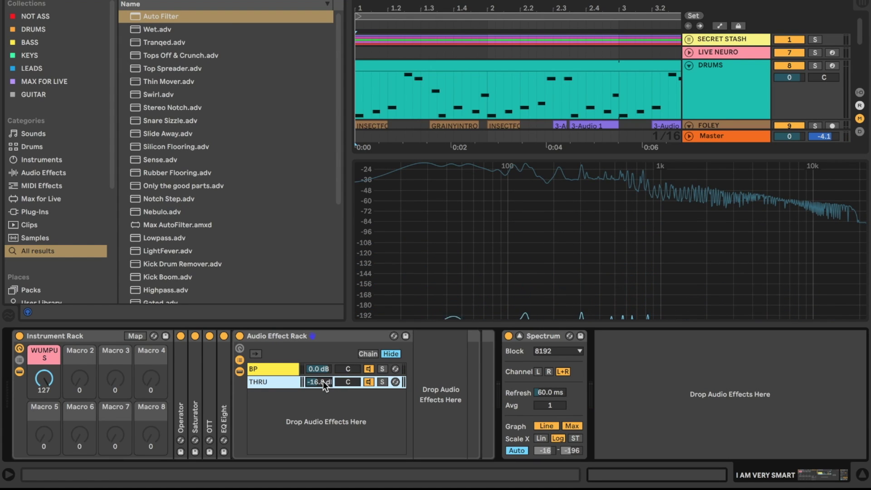
Copy OTT and EQ Eight and paste the duplicates directly after the Audio Effect Rack
left_click(210, 394)
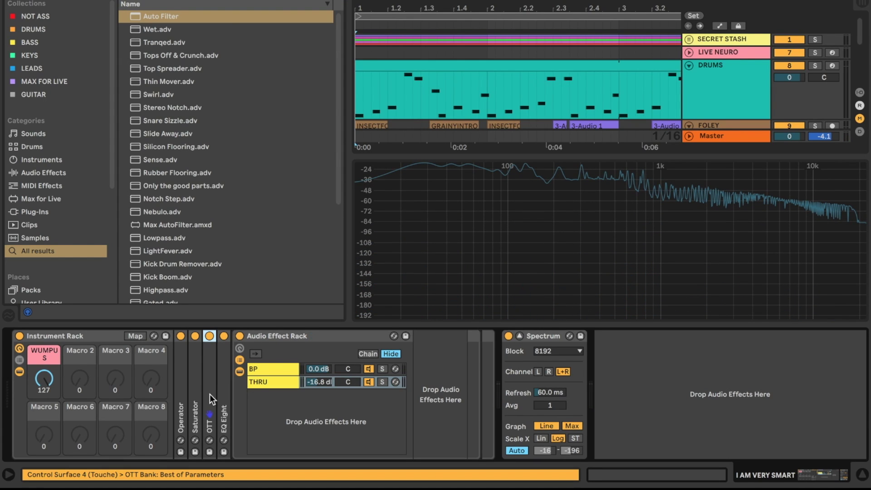
left_click(223, 396, "shift")
key("super+c")
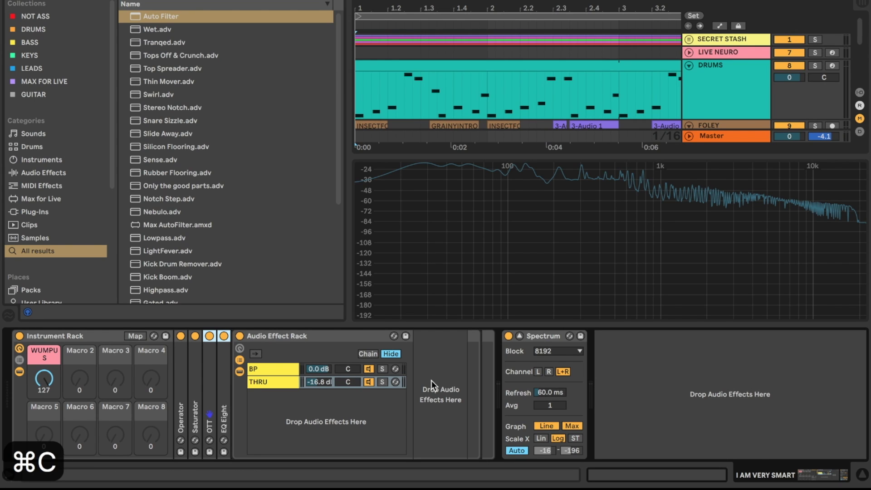
left_click(483, 401)
key("super+v")
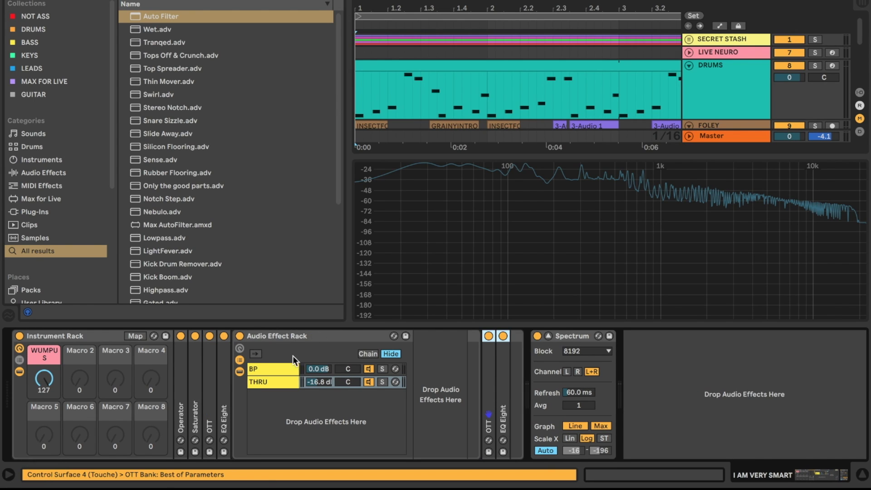
Set the copied EQ Eight's band 2 to about 41.7 Hz at 12 dB and band 4 to 4.84 kHz at 7.31 dB, auditioning with WUMPUS
left_click(276, 369)
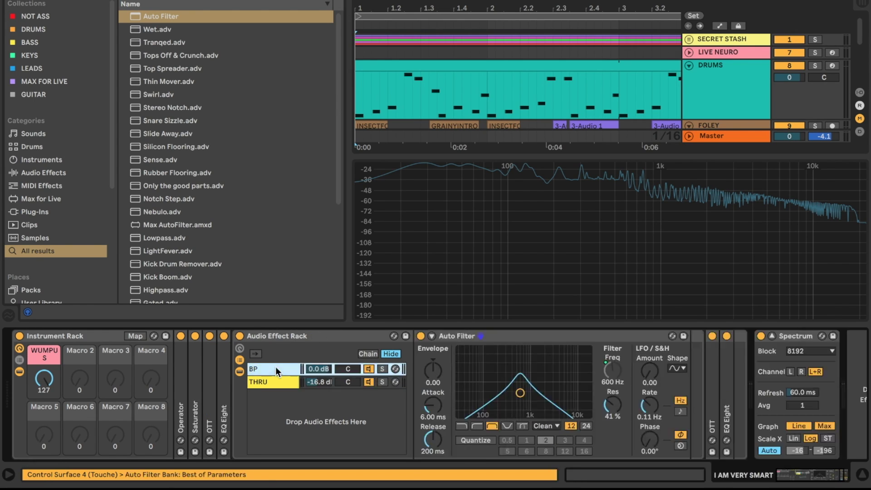
double_click(723, 390)
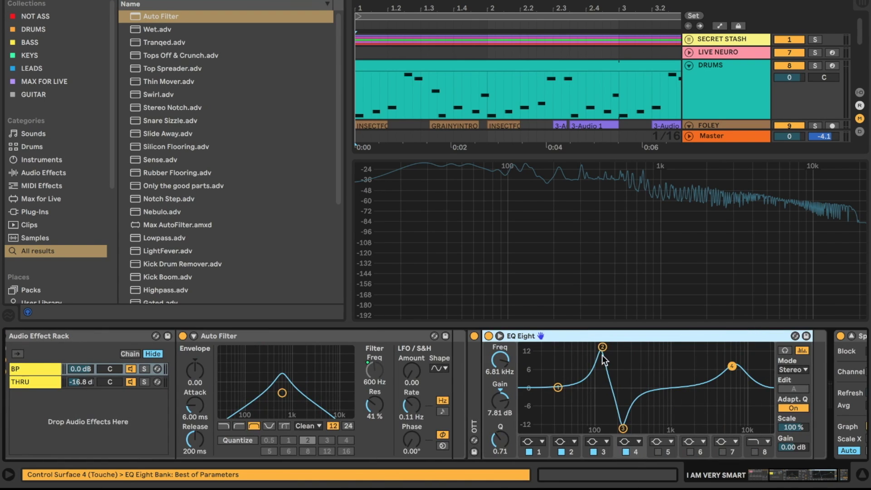
left_click(602, 347)
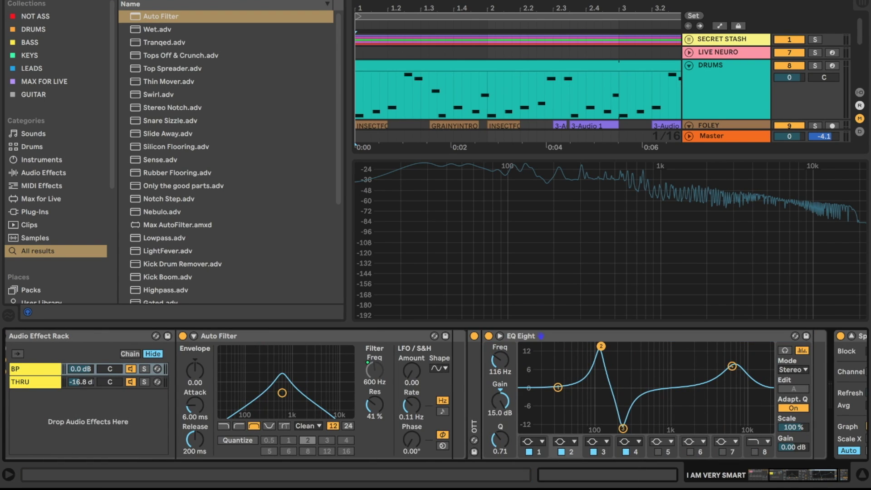
left_click_drag(602, 346, 569, 354)
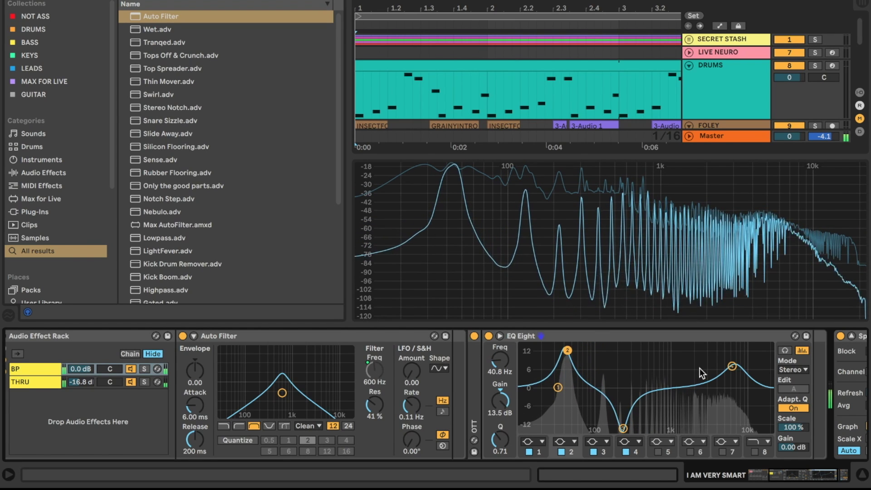
left_click_drag(732, 366, 725, 368)
left_click_drag(568, 351, 568, 354)
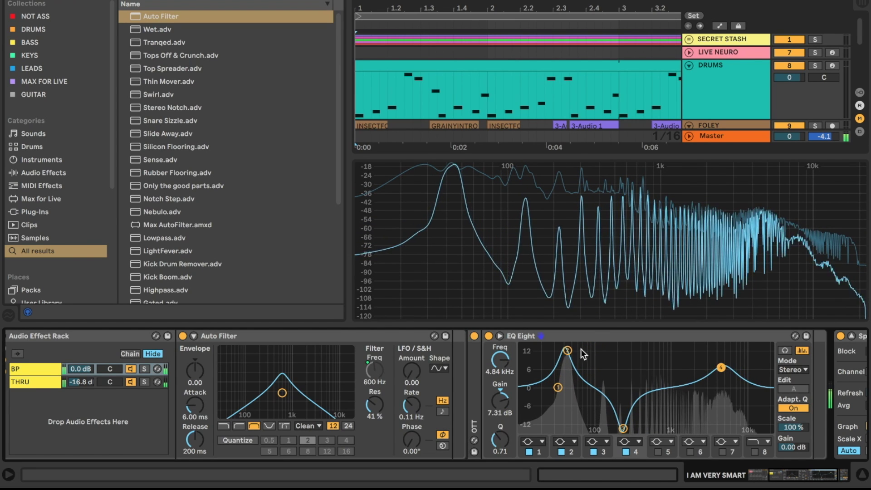
scroll(569, 354, "left", 5)
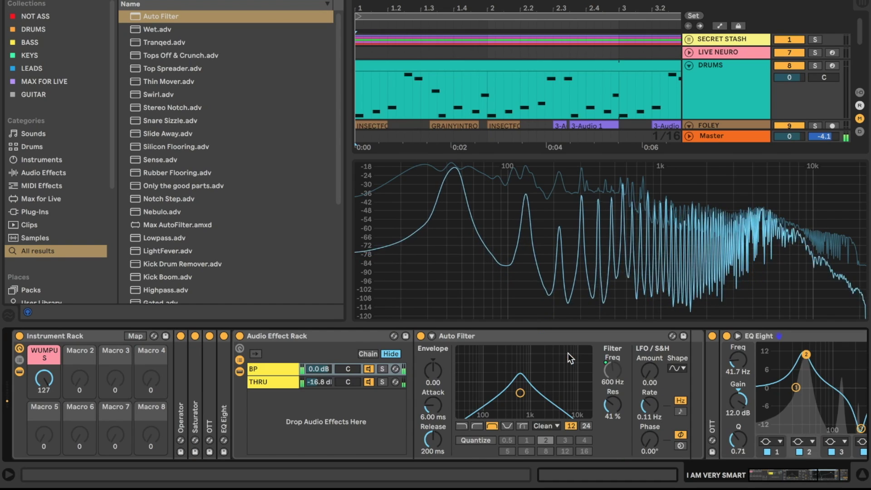
left_click_drag(806, 354, 806, 356)
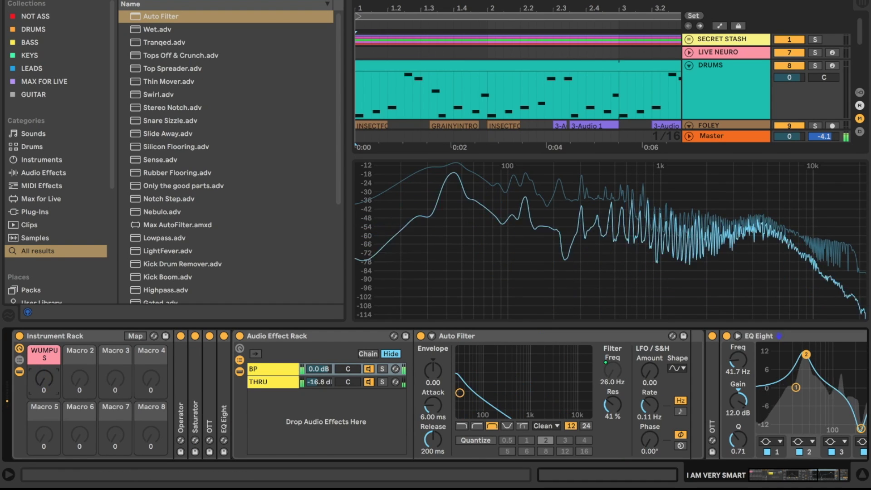
left_click_drag(44, 379, 43, 385)
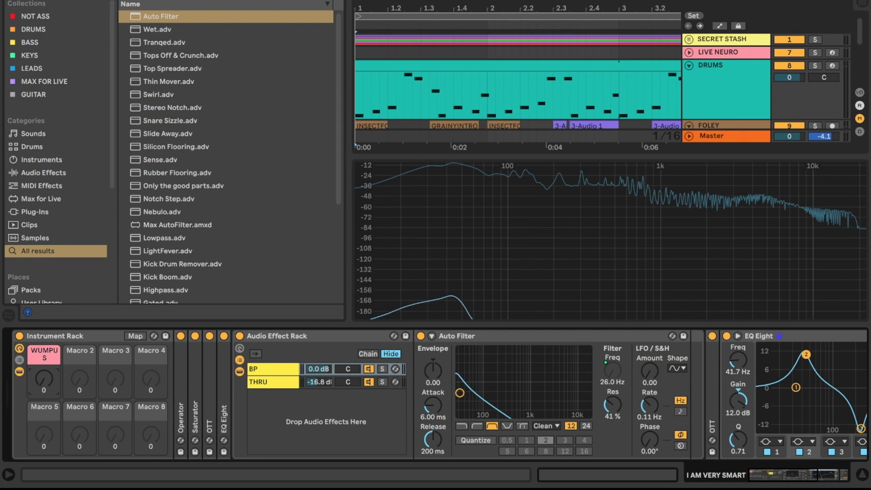
Hide the browser, fold the Audio Effect Rack and second EQ Eight, and return the Spectrum display to its device
key("ctrl+alt+b")
double_click(272, 339)
double_click(306, 333)
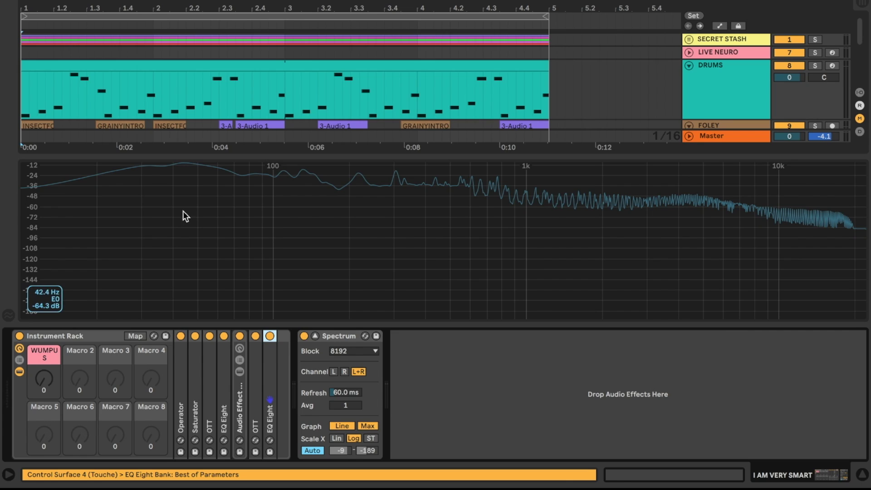
left_click(316, 335)
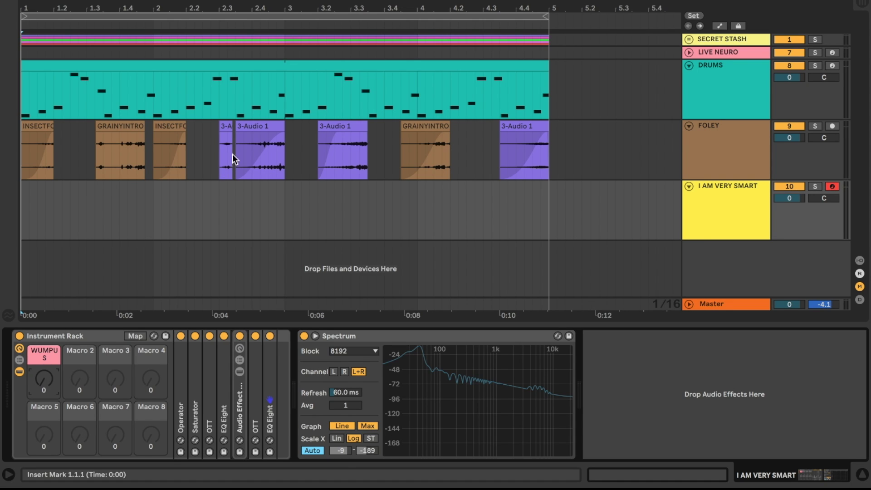
Record a four-bar bass performance with WUMPUS macro movements on the I AM VERY SMART track and show its automation
left_click(444, 43)
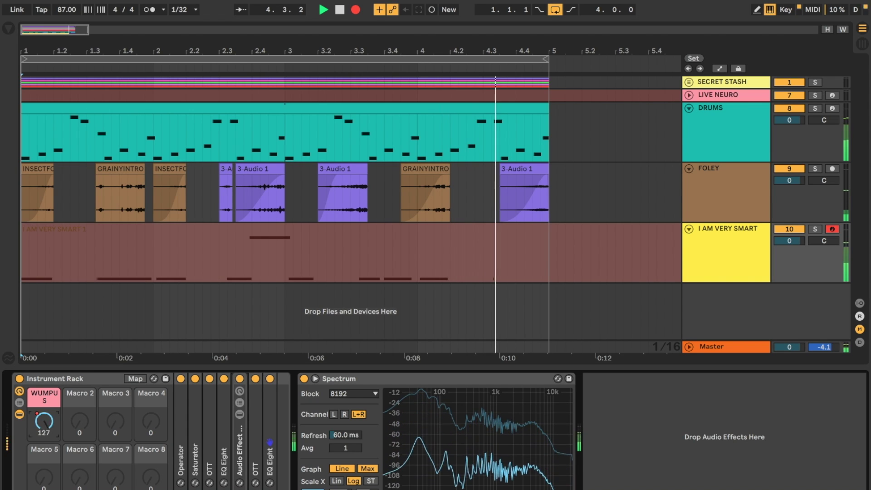
key("space")
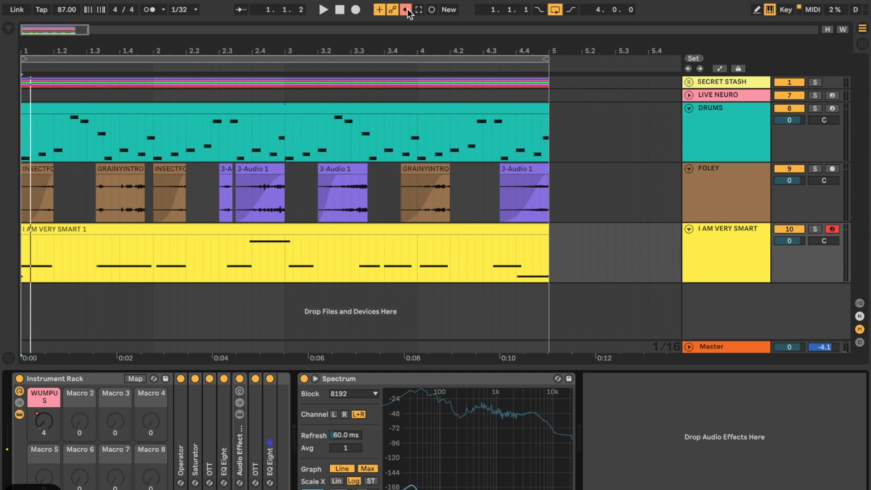
left_click(717, 260)
key("a")
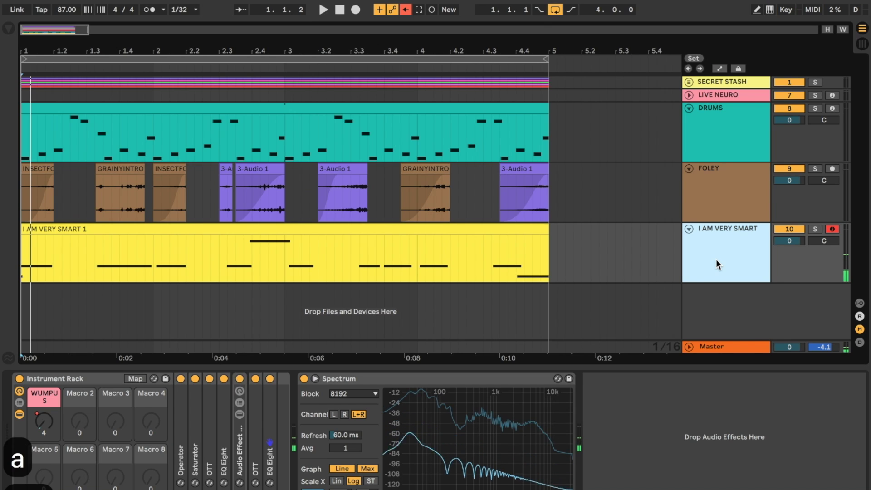
key("a")
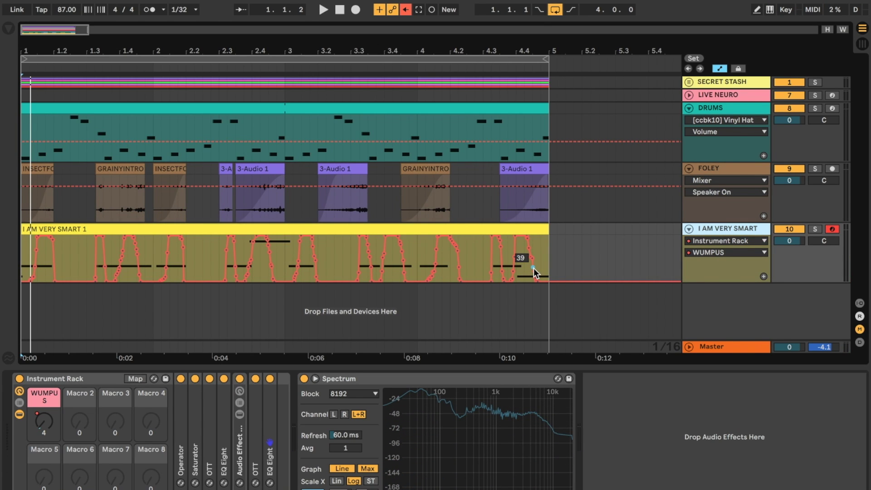
Simplify the recorded WUMPUS automation envelope across the whole four-bar clip and play it back
left_click_drag(552, 262, 58, 261)
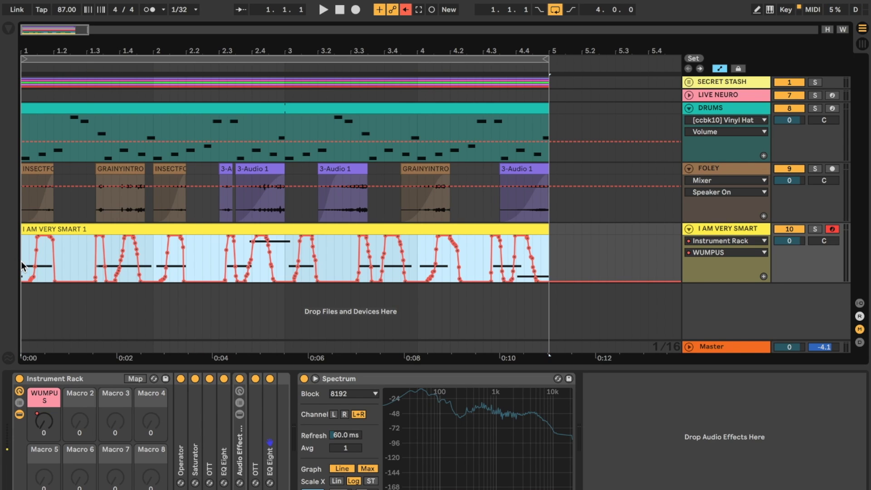
right_click(79, 250)
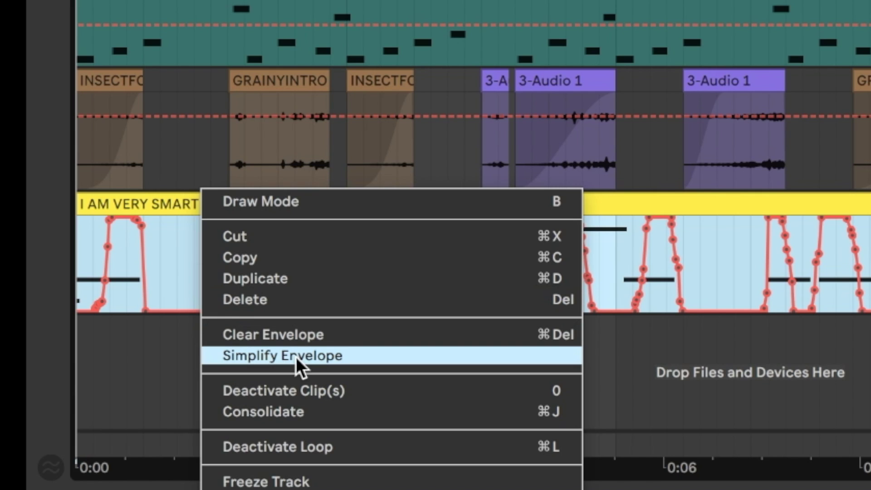
left_click(298, 357)
left_click(324, 9)
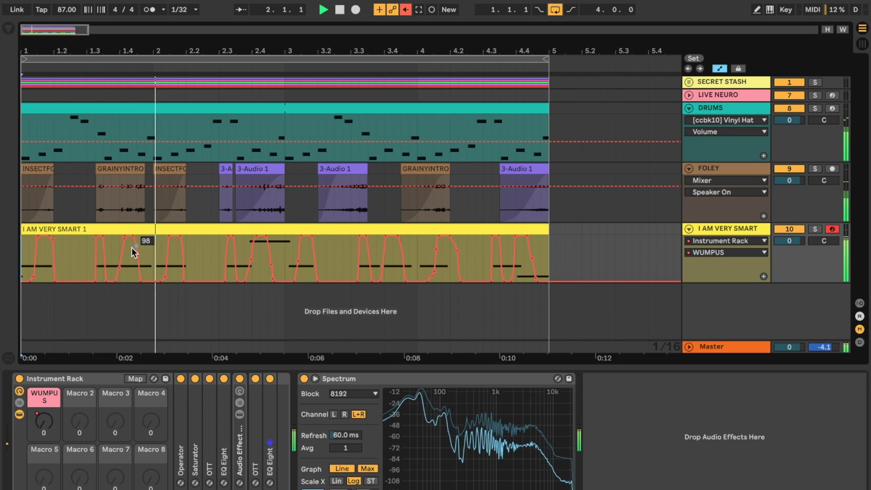
Play back the I AM VERY SMART clip with its WUMPUS automation against the drums and follow the envelope
key("space")
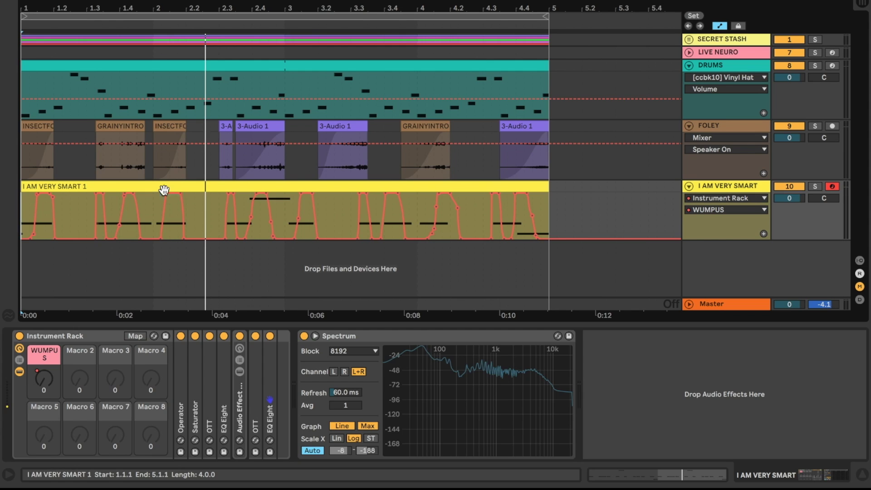
left_click(164, 190)
key("space")
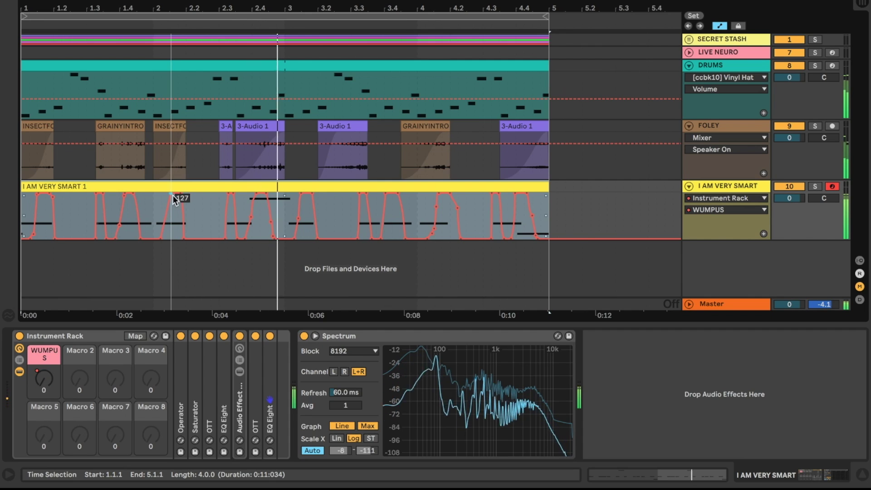
mouse_move(387, 194)
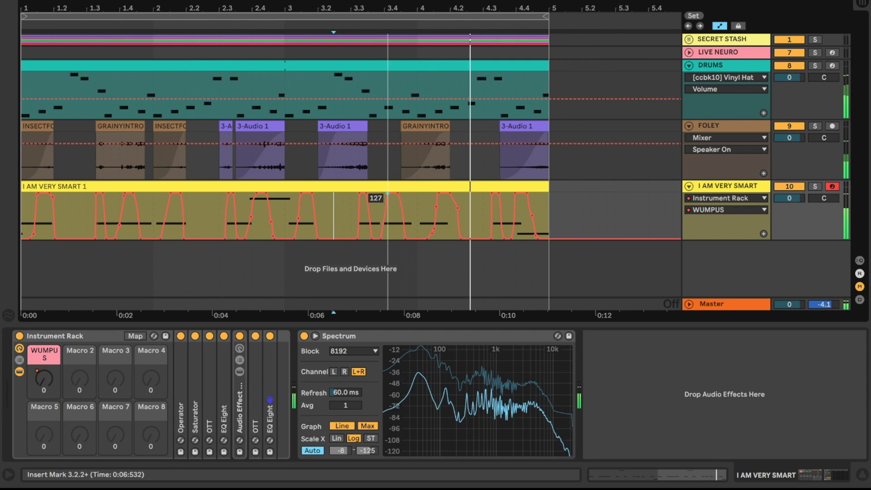
mouse_move(432, 233)
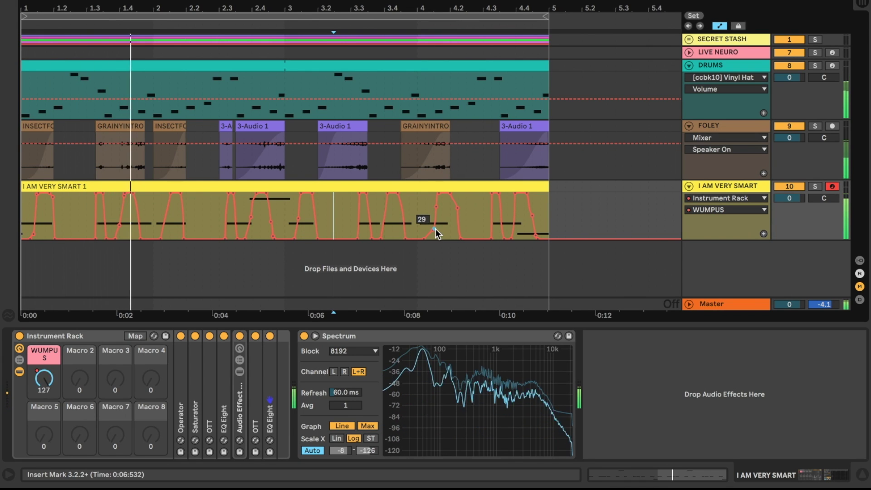
key("space")
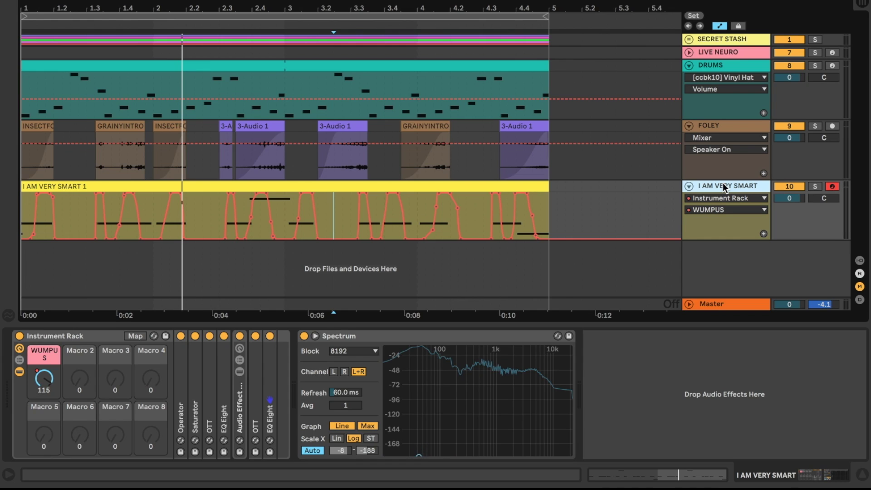
Insert an audio track below I AM VERY SMART and freeze the I AM VERY SMART track
key("super+t")
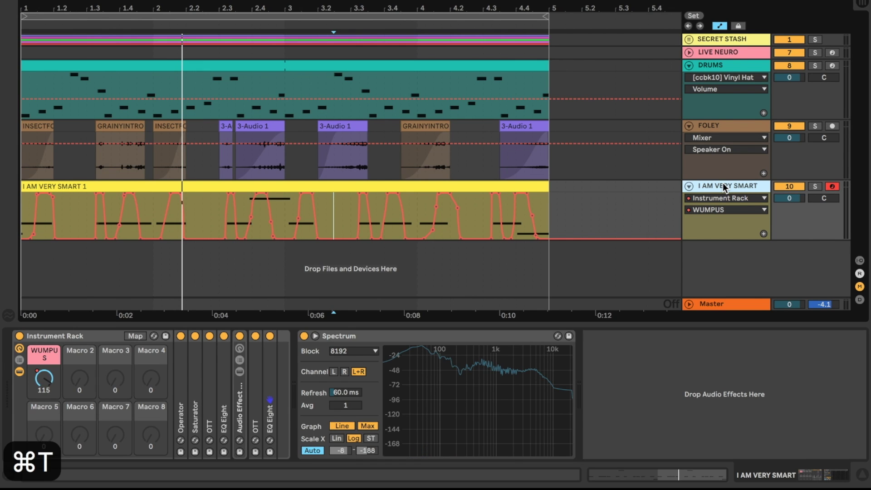
right_click(725, 187)
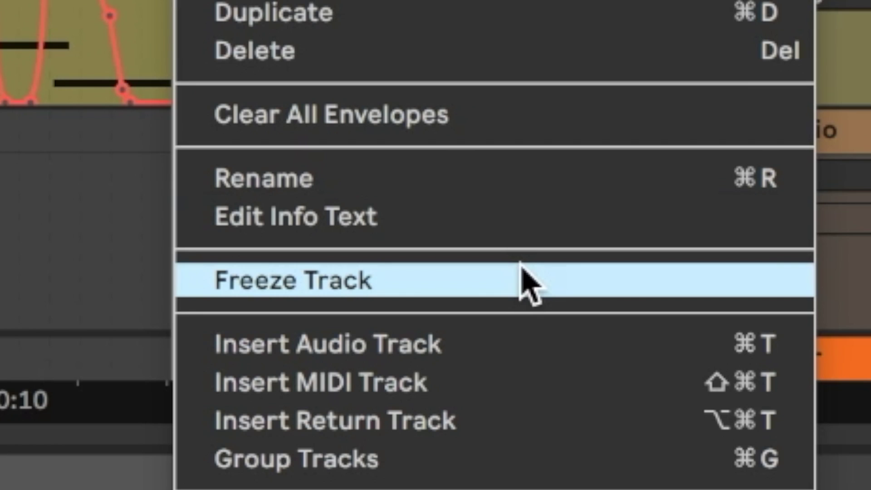
left_click(529, 281)
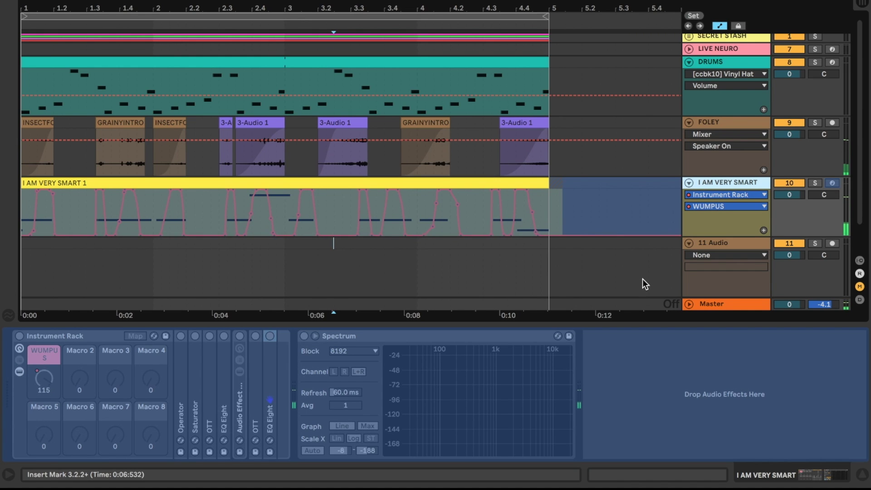
Copy the frozen bass clip onto the new audio track at 1.1.1 and mute the I AM VERY SMART track
scroll(643, 279, "down", 2)
left_click(95, 151)
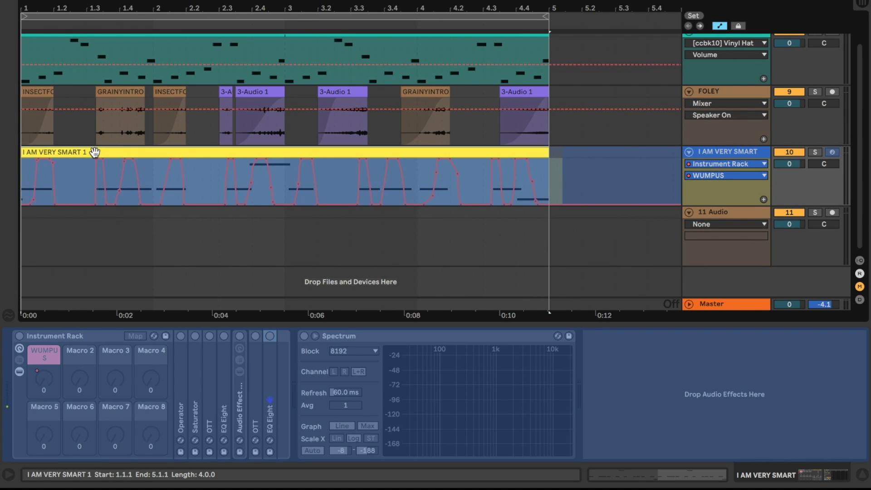
key("super+c")
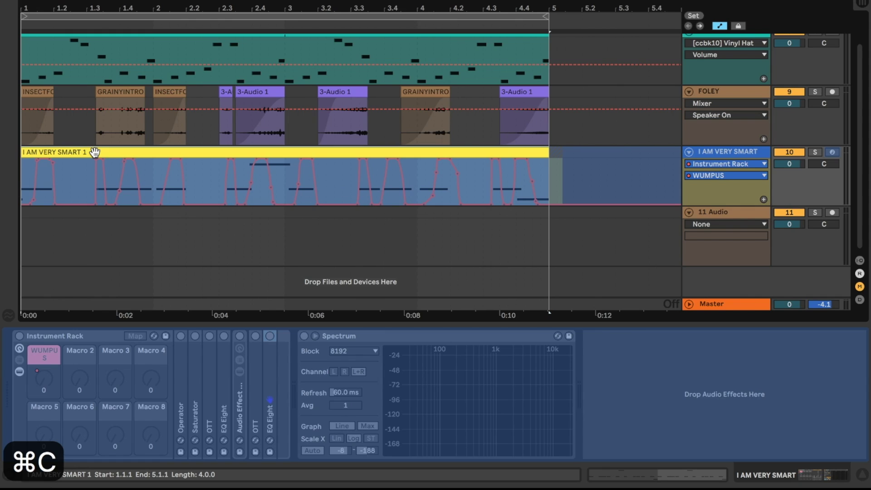
left_click(23, 231)
key("super+v")
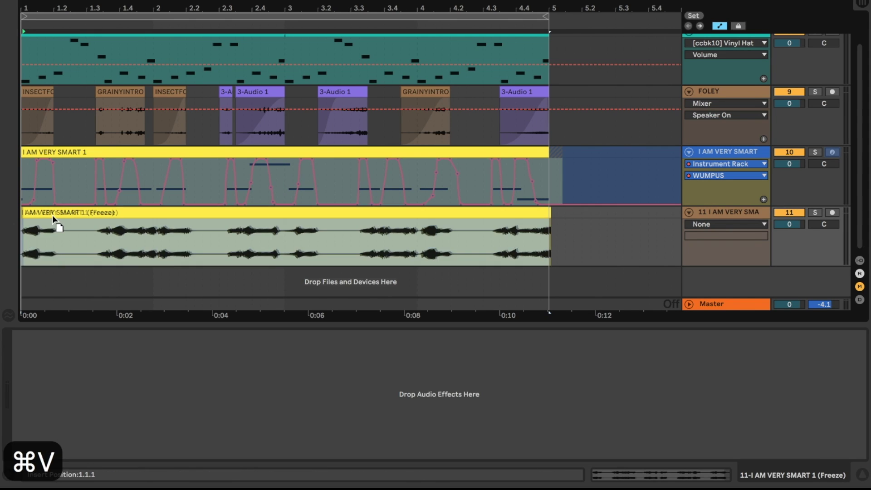
left_click(785, 152)
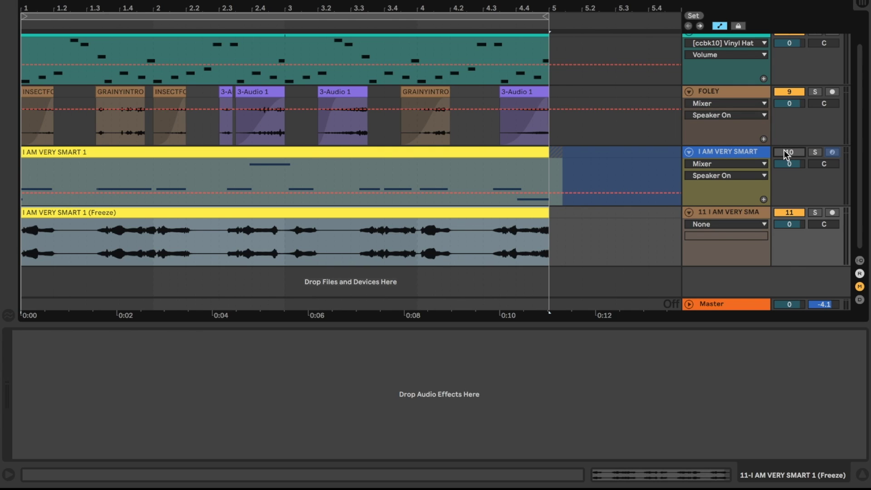
left_click(410, 248)
left_click_drag(409, 248, 269, 244)
left_click(456, 249)
left_click(243, 244)
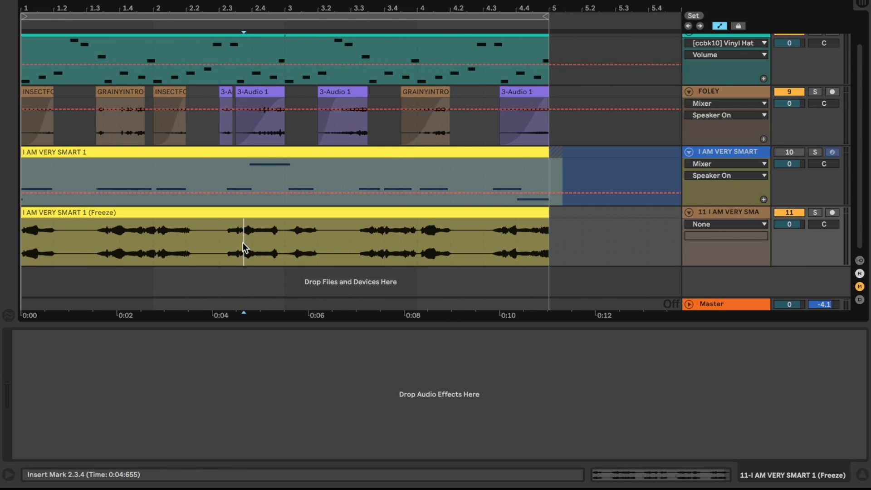
left_click(326, 152)
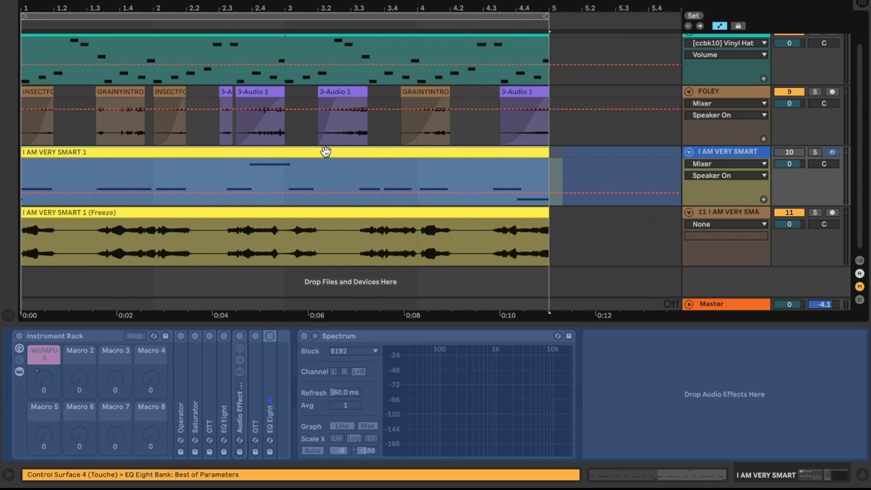
left_click(374, 239)
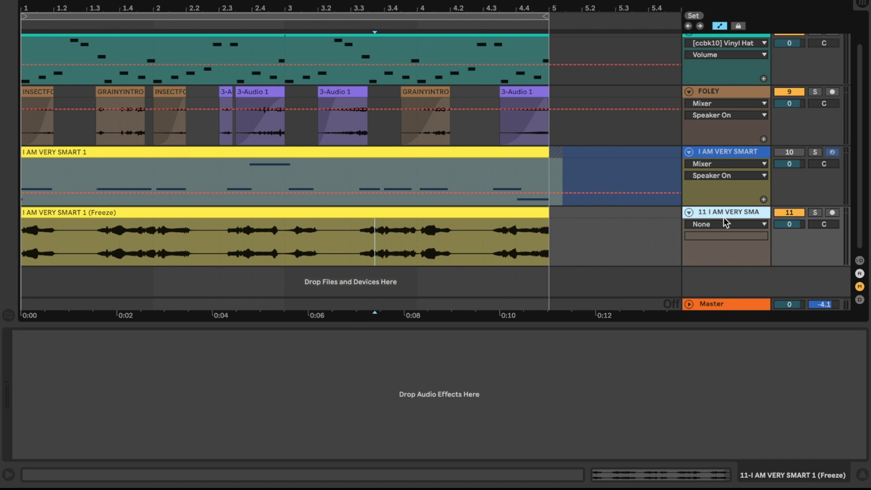
Search the browser for "auto f" and load an Auto Filter on the audio track holding the frozen bass
key("super+f")
type("auto f")
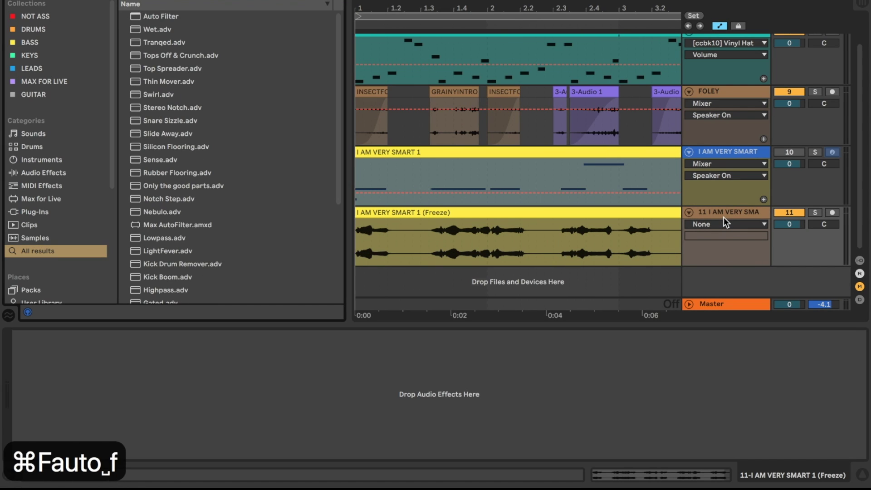
key("Return")
key("Return")
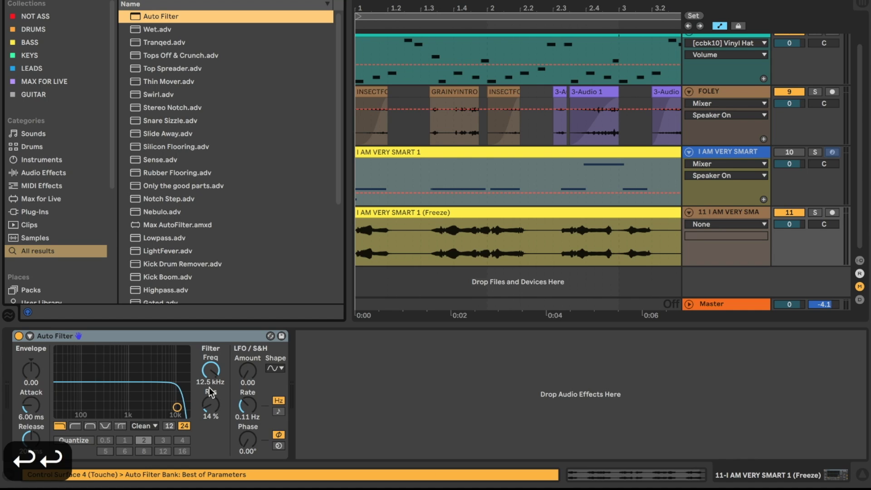
Switch the Auto Filter to notch and sweep it during playback, ending at about 291 Hz with 35% resonance
left_click(106, 426)
left_click_drag(142, 405, 132, 391)
left_click_drag(384, 214, 321, 230)
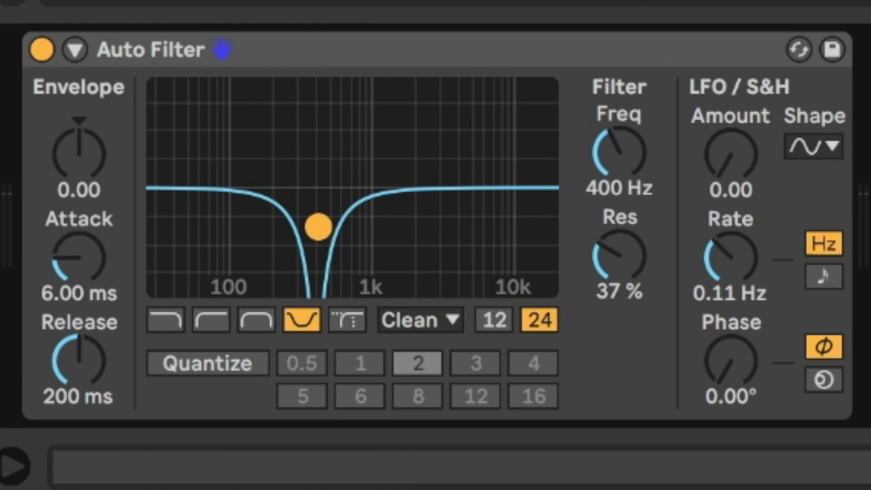
left_click_drag(318, 279, 270, 256)
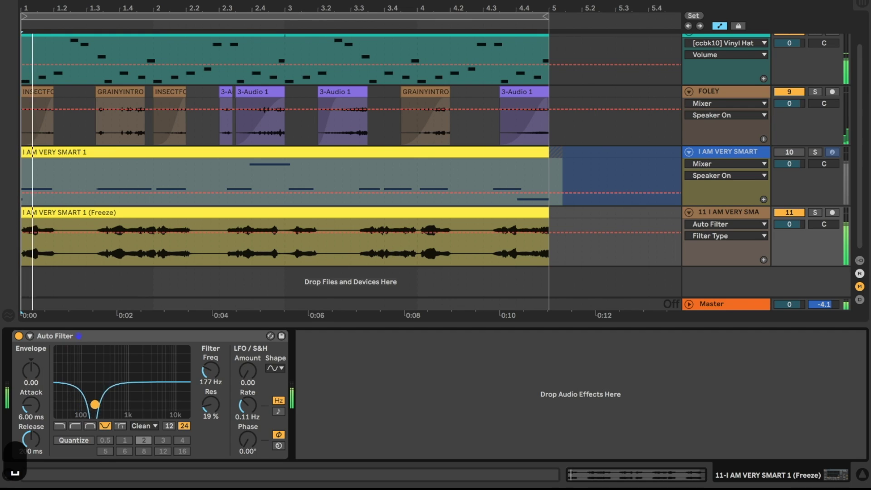
left_click_drag(94, 404, 112, 401)
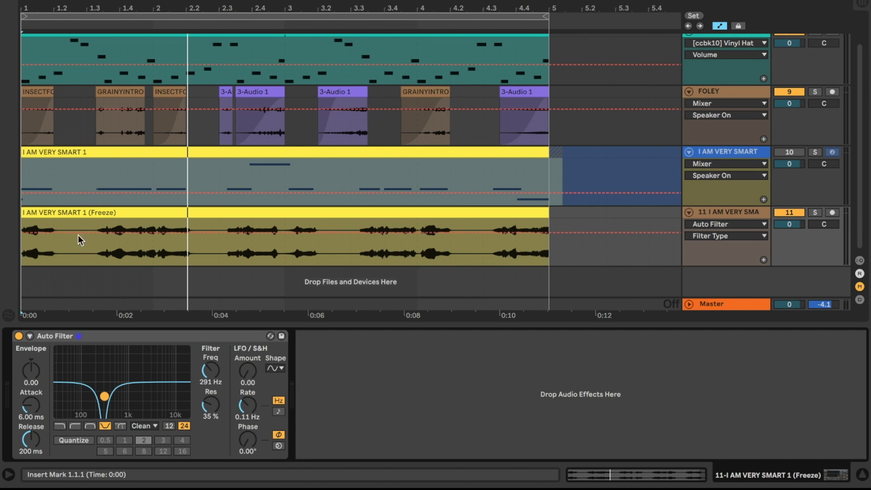
Record a four-bar pass of notch frequency and resonance automation on the frozen bass audio
left_click(50, 208)
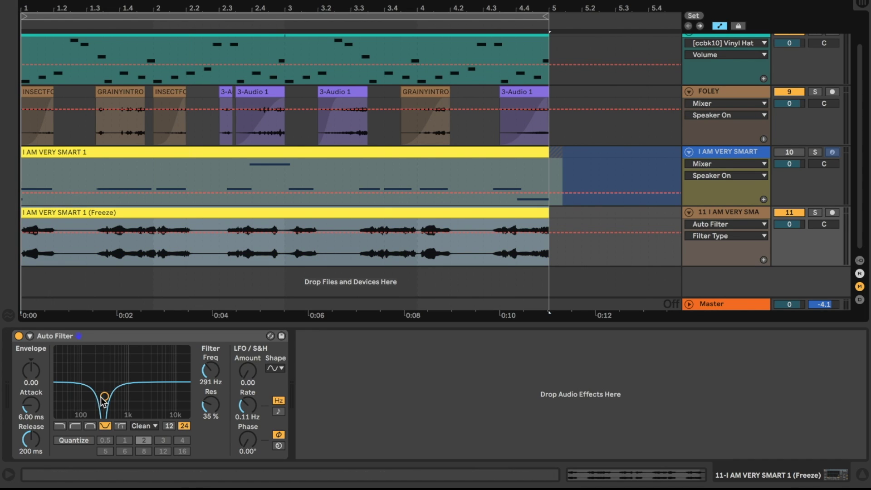
left_click_drag(105, 397, 98, 396)
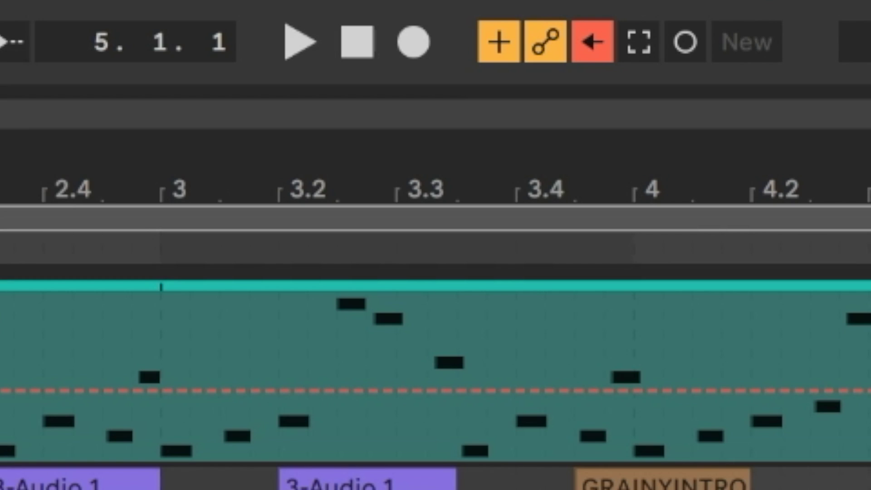
key("F9")
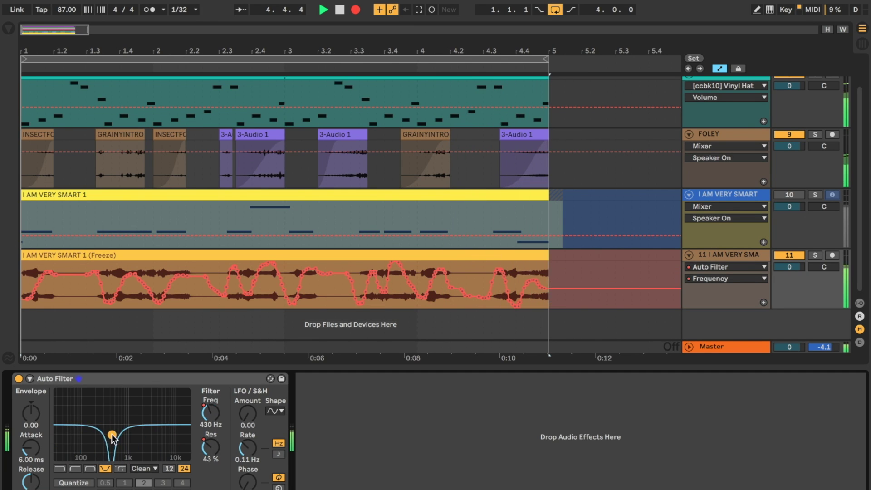
key("space")
Unfreeze the I AM VERY SMART track
left_click(724, 199)
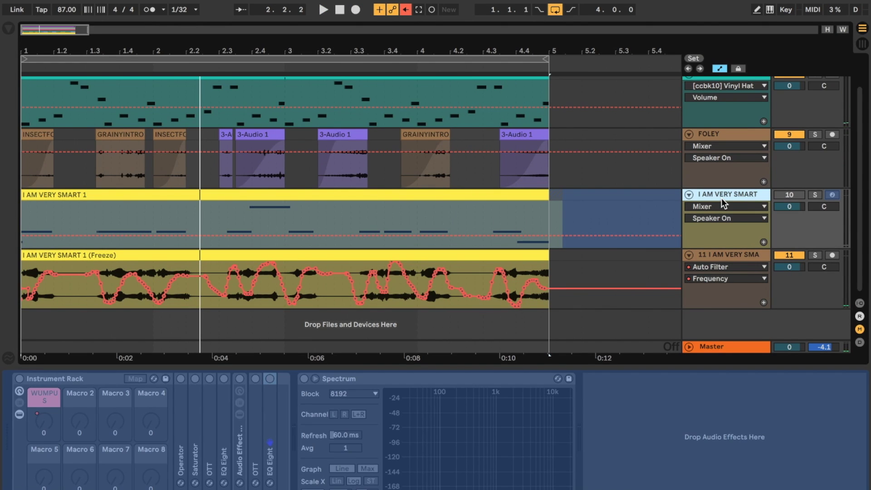
right_click(723, 202)
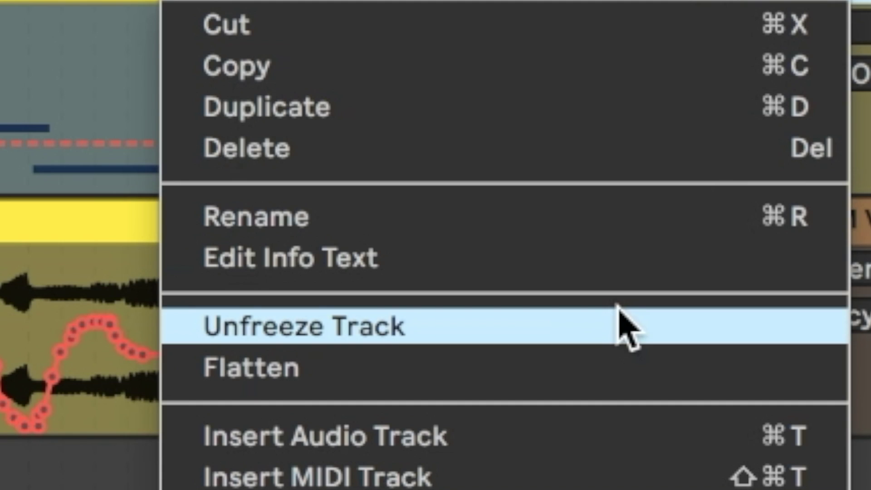
left_click(618, 306)
Copy the Audio Effect Rack from I AM VERY SMART to the audio track, after its notch Auto Filter
key("super+c")
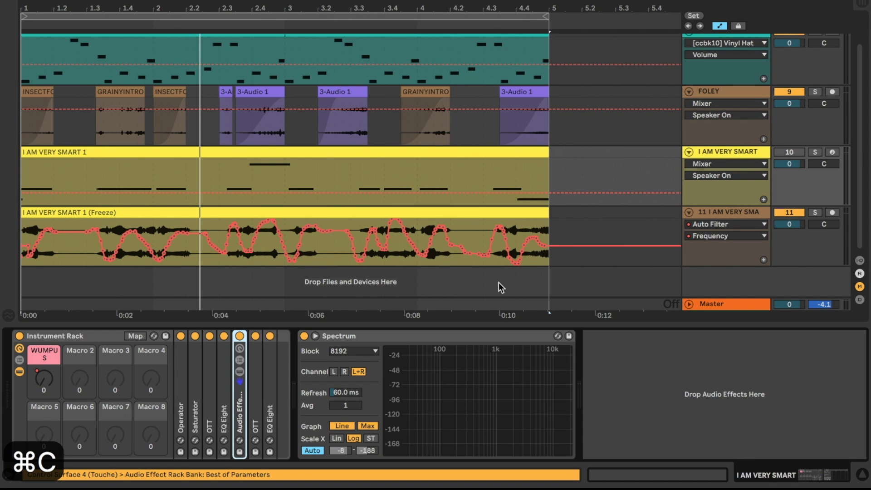
left_click(724, 215)
left_click(485, 383)
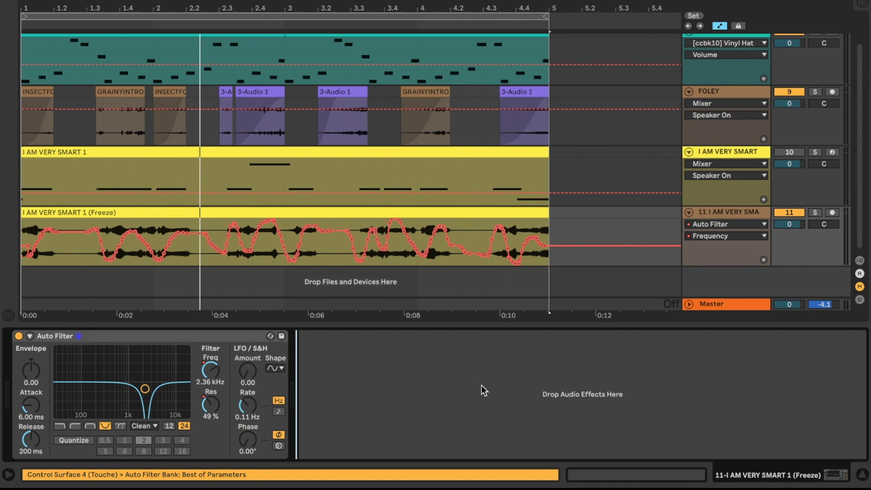
key("super+v")
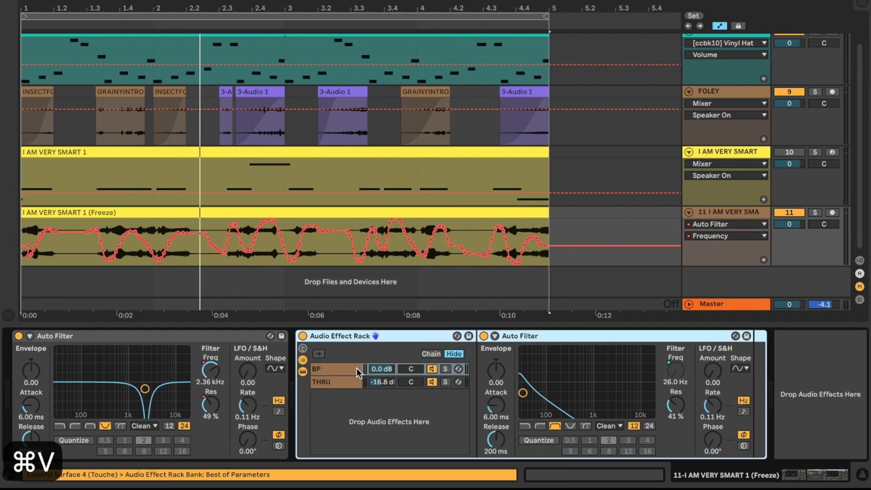
Unmap the BP chain's filter frequency from WUMPUS and set that filter to about 120 Hz with 39% resonance
right_click(674, 372)
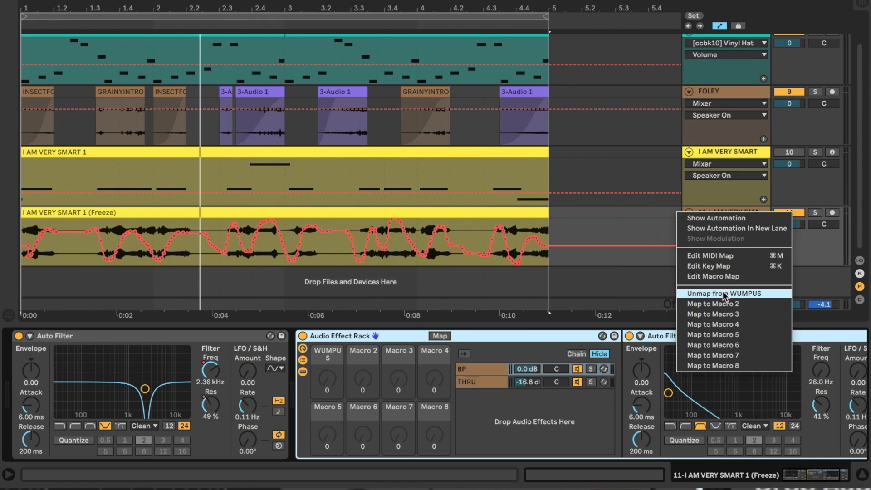
left_click(540, 103)
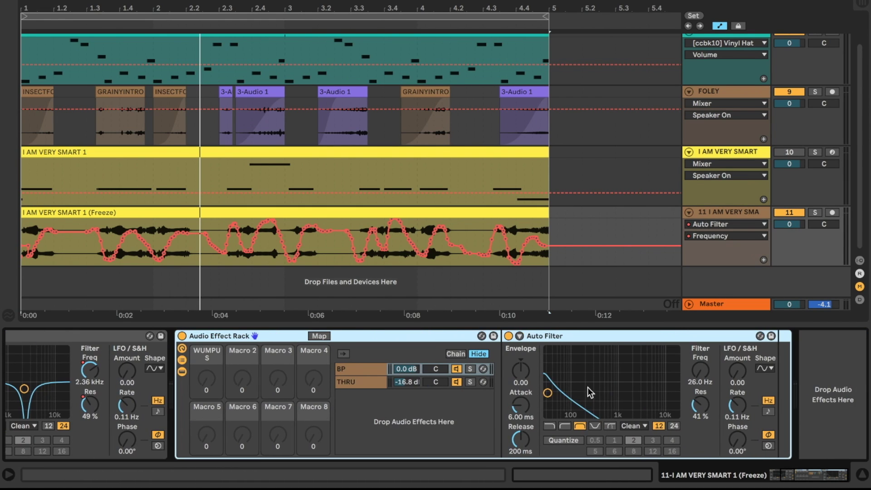
left_click_drag(590, 391, 590, 388)
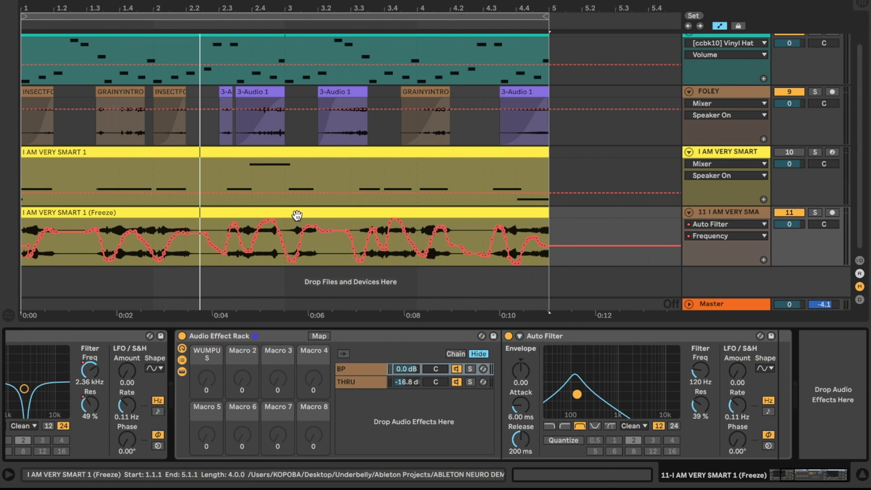
Record four bars of frequency and resonance automation for both the notch and band-pass filters on the audio track
left_click(327, 121)
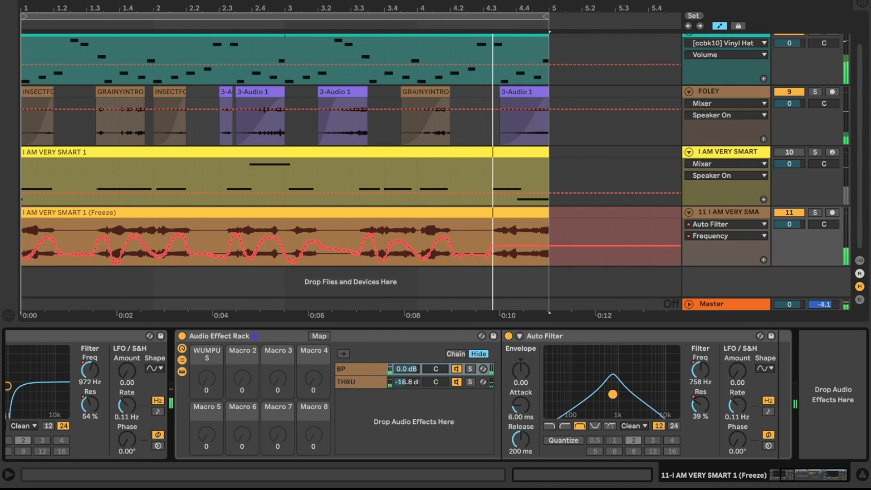
key("space")
left_click(40, 257)
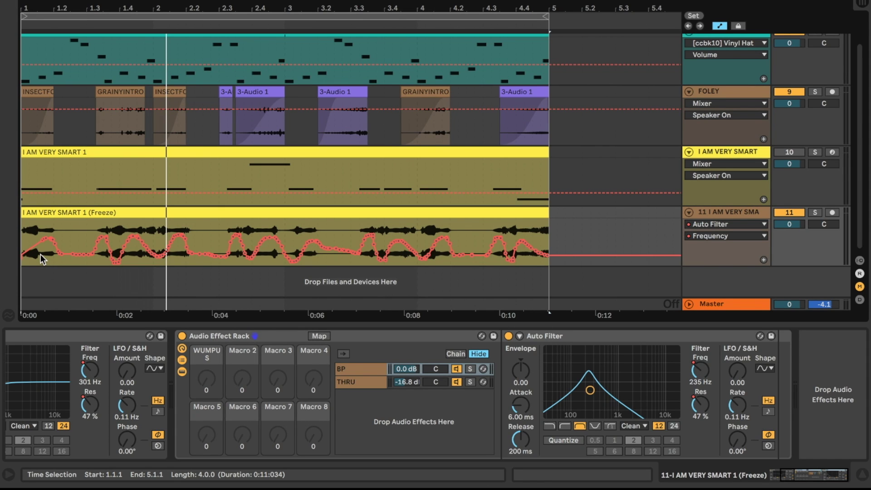
Copy the OTT and EQ Eight devices from I AM VERY SMART to the end of the audio track's effect chain
left_click(736, 155)
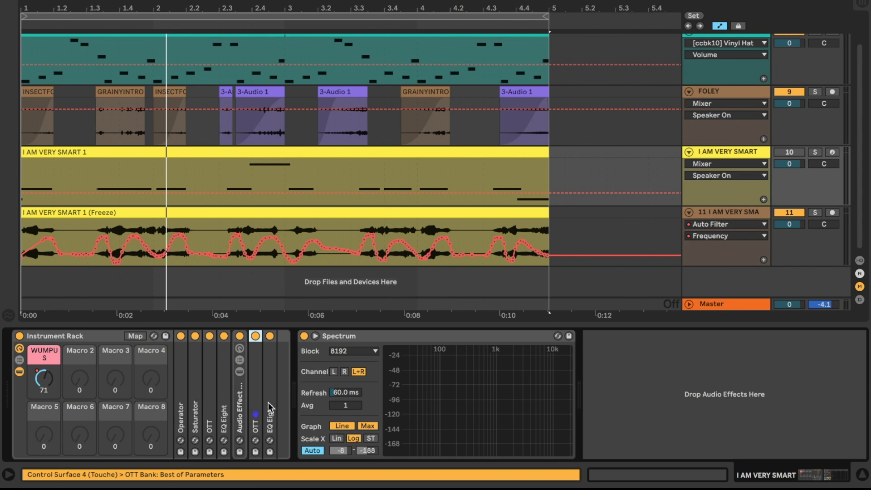
key("super+c")
left_click(718, 216)
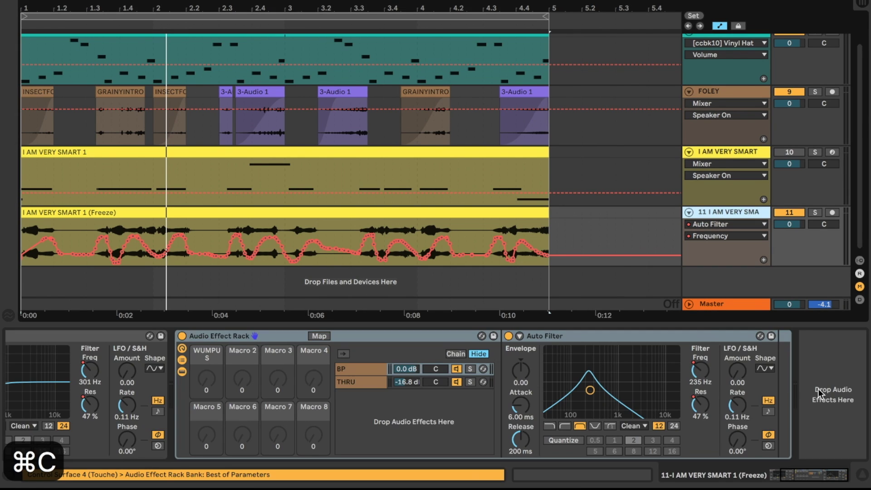
key("super+v")
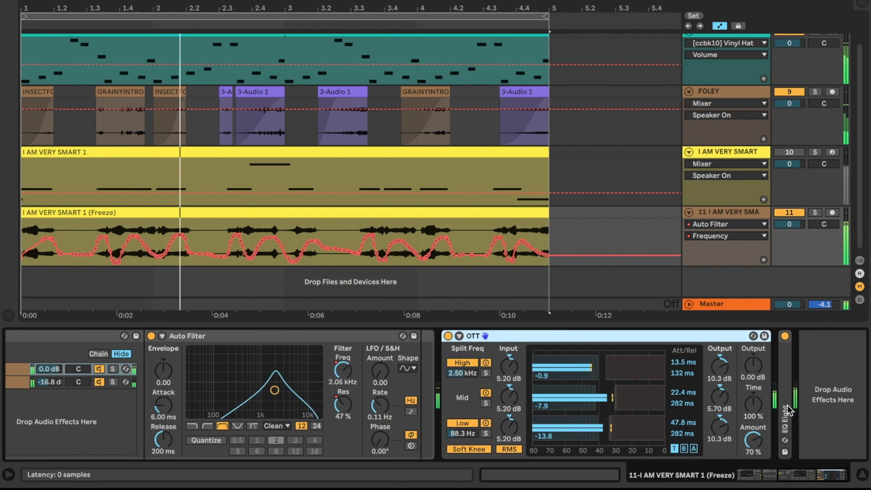
Expand the copied EQ Eight, nudge band 3's cut slightly higher in frequency and set band 4 to about 5.39 kHz with 7.31 dB gain
double_click(788, 411)
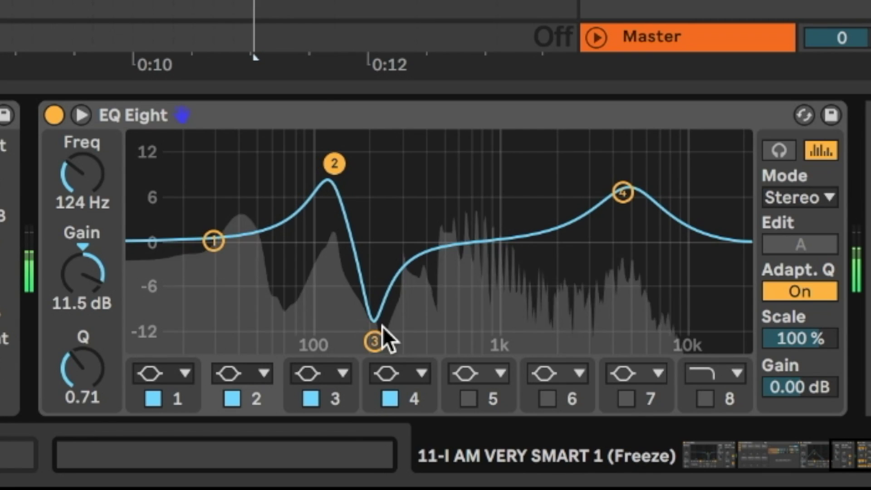
left_click(599, 429)
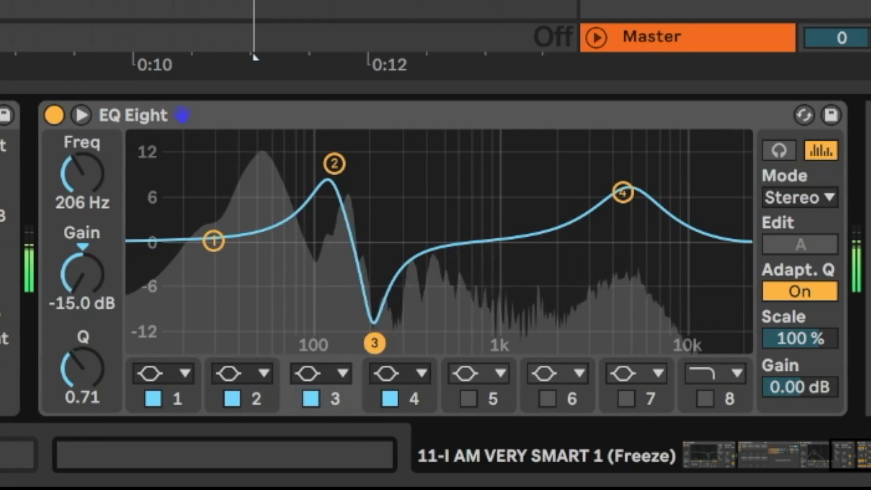
left_click_drag(374, 343, 379, 343)
left_click_drag(624, 192, 631, 191)
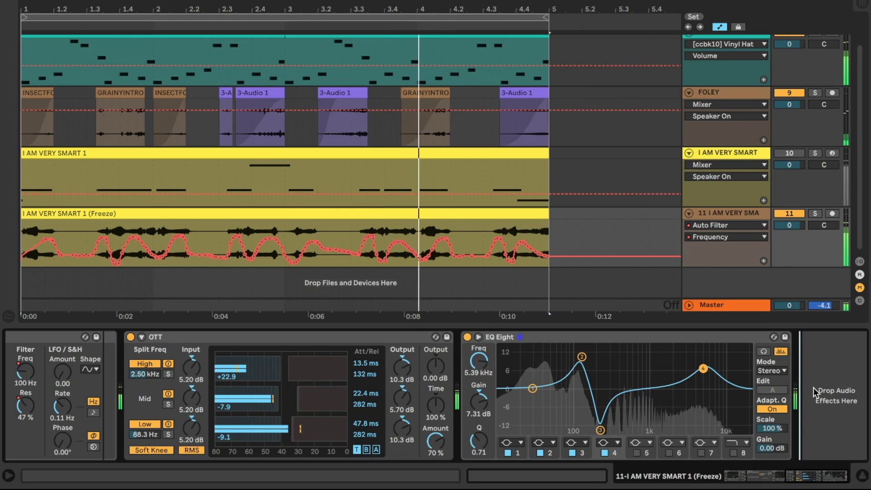
key("space")
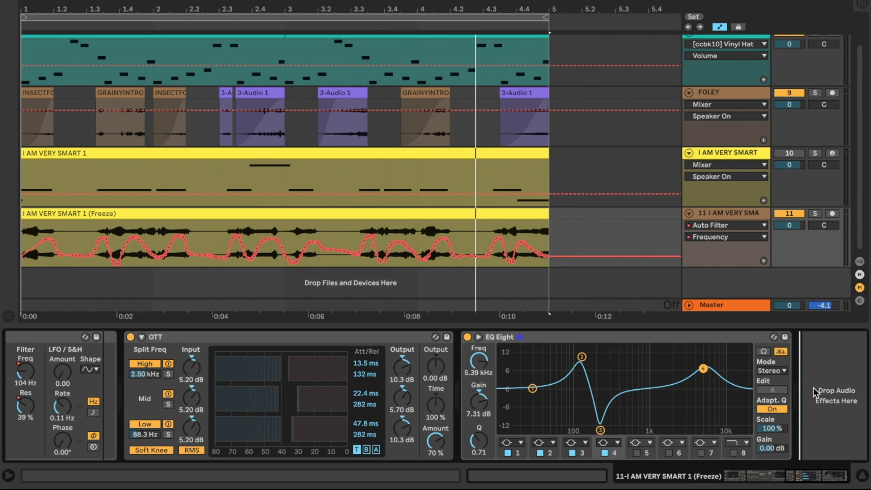
Find Color Limiter in the browser and add it after EQ Eight on the audio track
left_click_drag(224, 224, 271, 229)
left_click(291, 223)
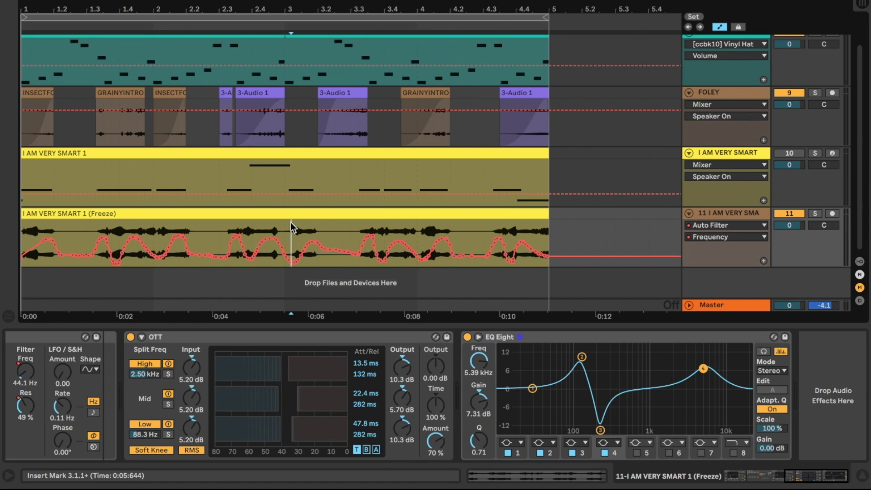
key("super+f")
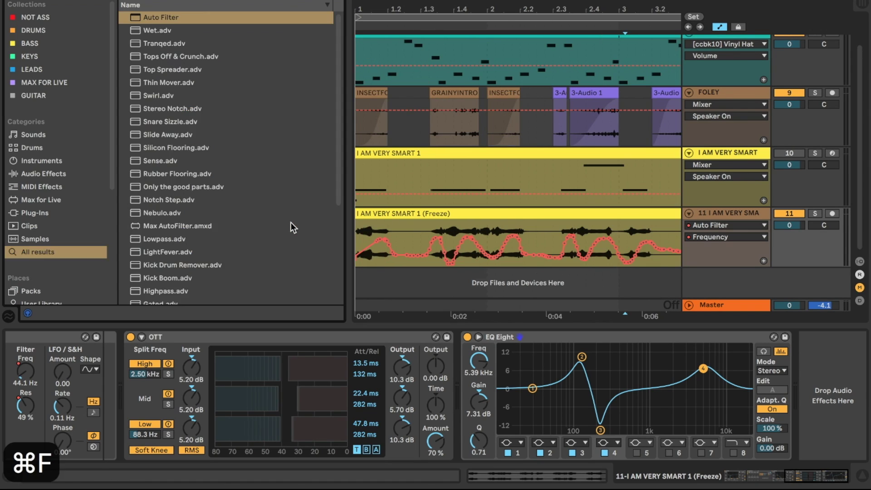
type("color limi")
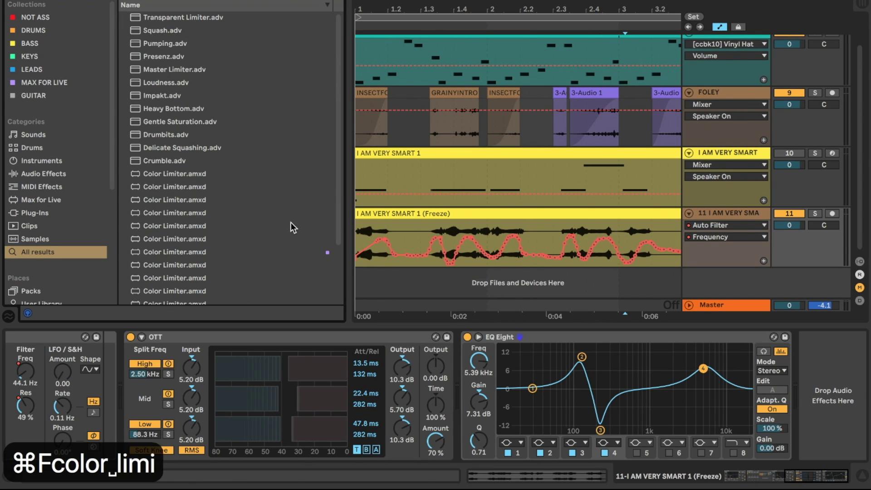
left_click(195, 253)
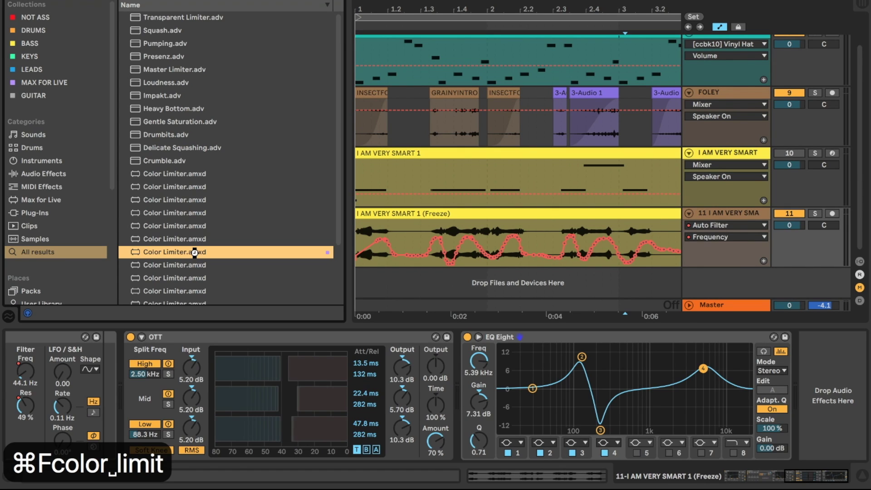
key("Return")
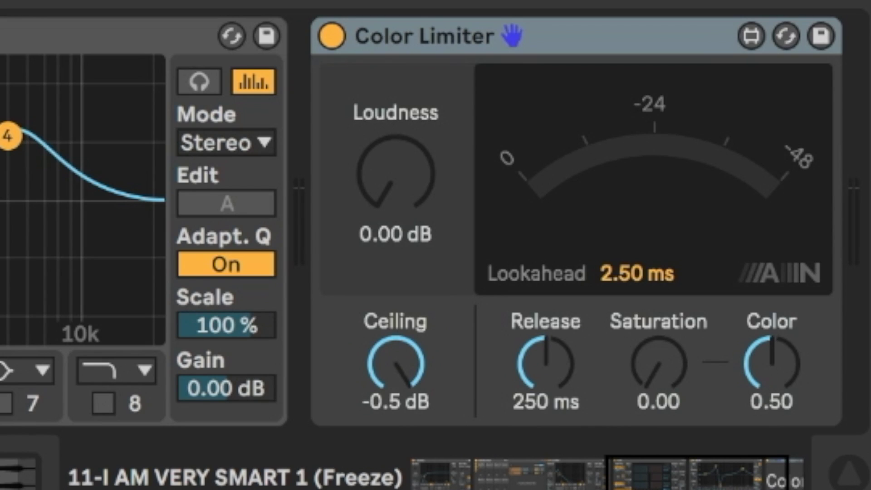
Set the Color Limiter's saturation and color to 1.00, release to about 75.6 ms and ceiling to about -20 dB
scroll(102, 241, "right", 5)
left_click_drag(441, 363, 441, 336)
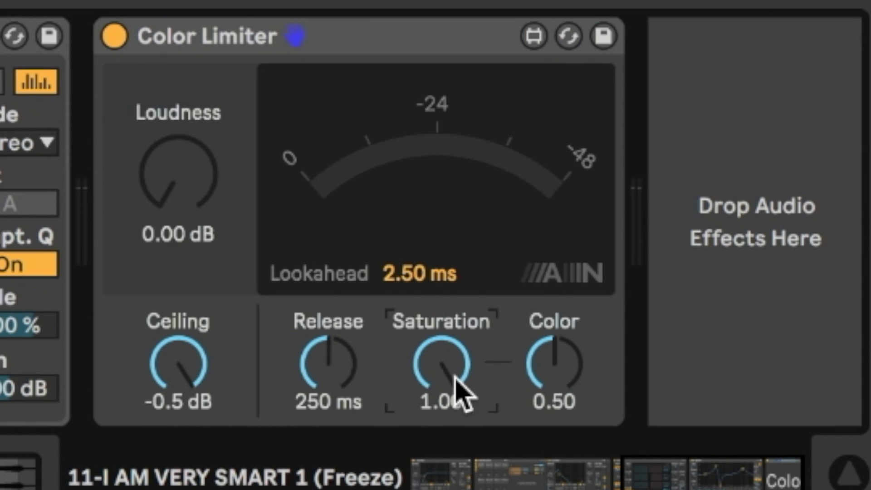
left_click_drag(570, 403, 569, 377)
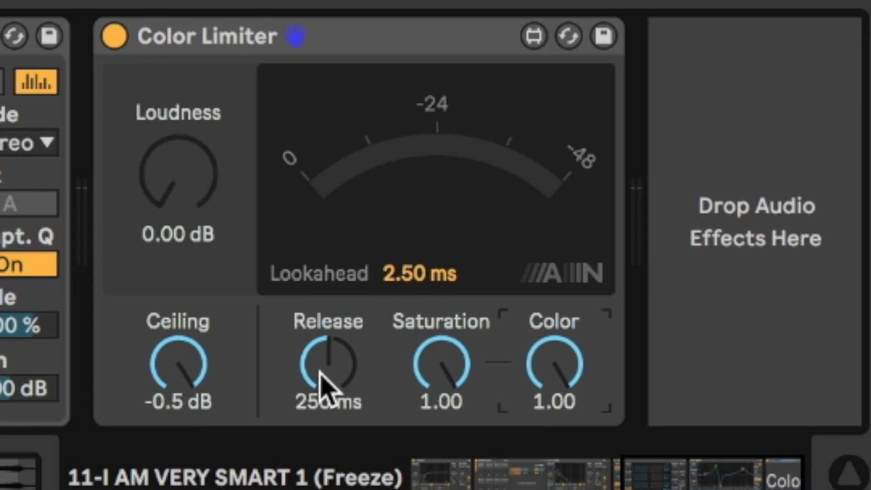
left_click_drag(272, 358, 272, 386)
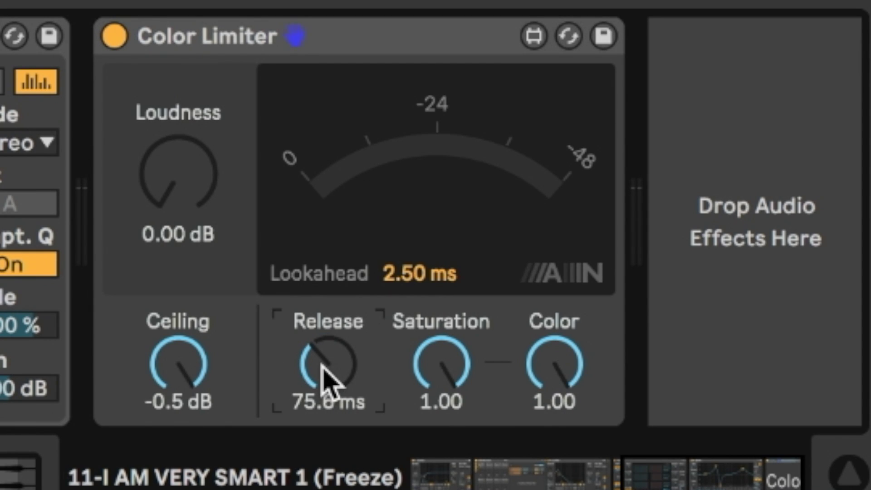
left_click_drag(178, 366, 181, 404)
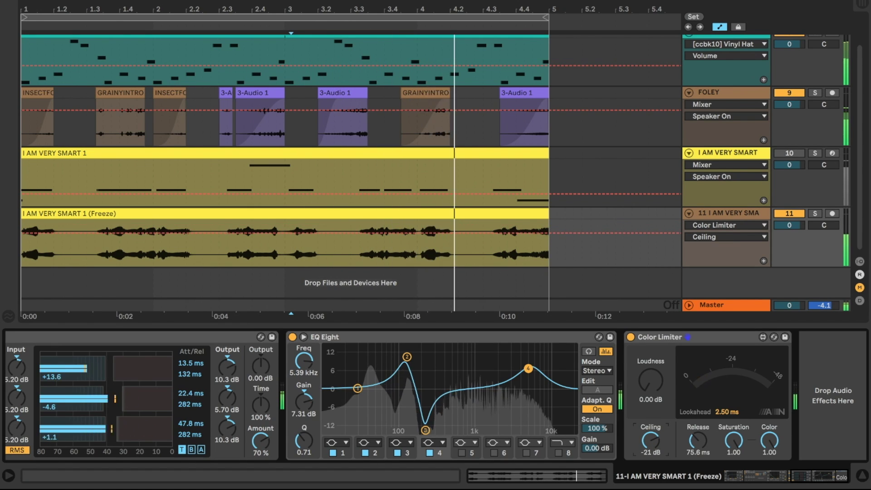
left_click_drag(652, 441, 652, 437)
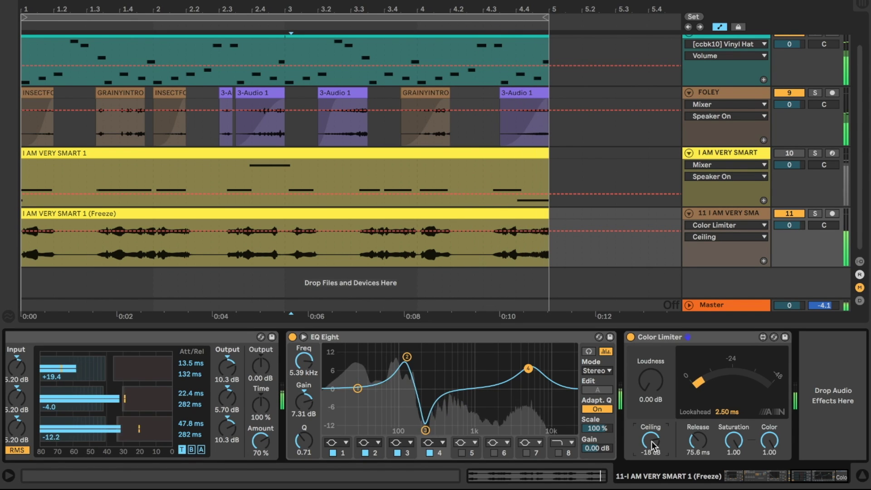
left_click_drag(655, 442, 655, 449)
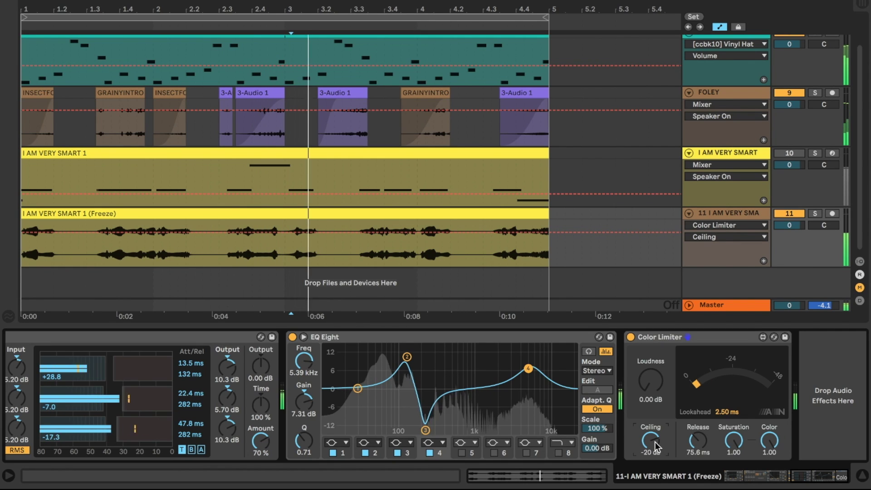
Freeze and flatten the processed audio track, and delete the leftover freeze tail clip after bar 5
left_click(730, 213)
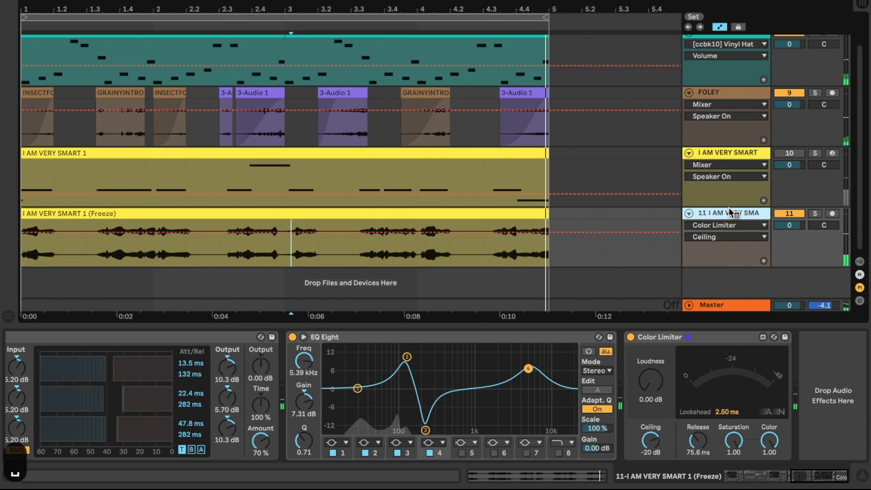
right_click(730, 213)
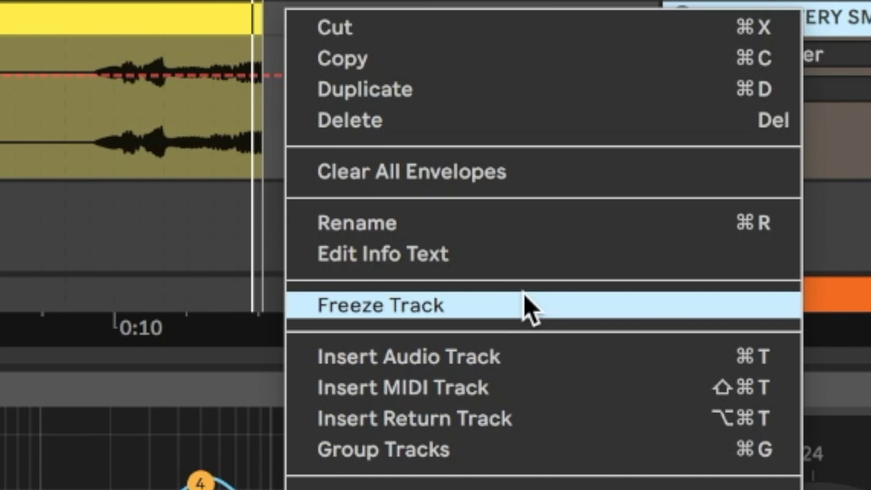
left_click(527, 306)
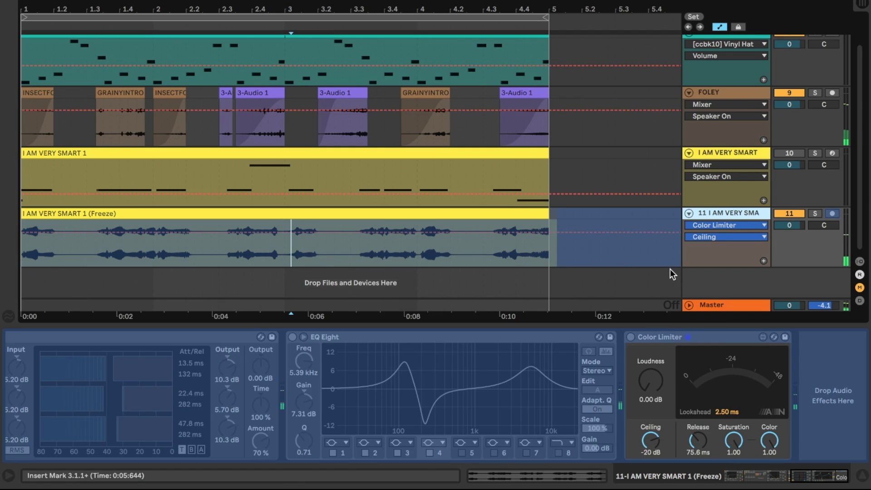
right_click(730, 218)
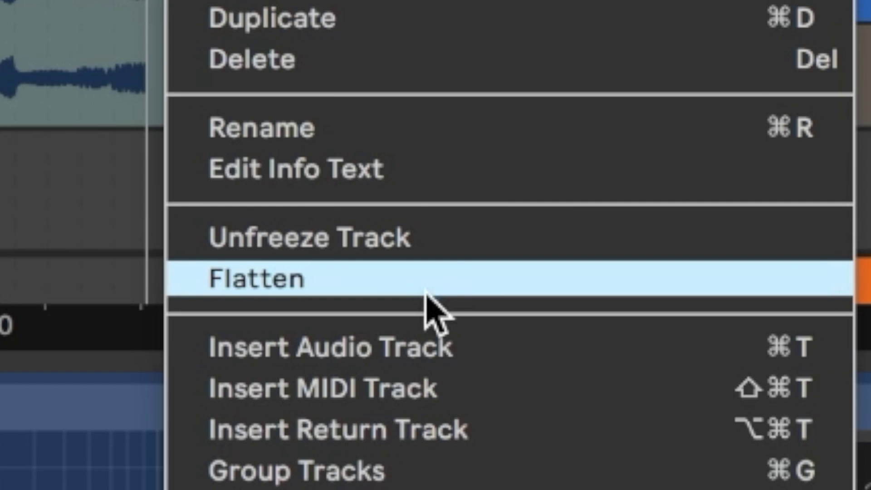
left_click(427, 293)
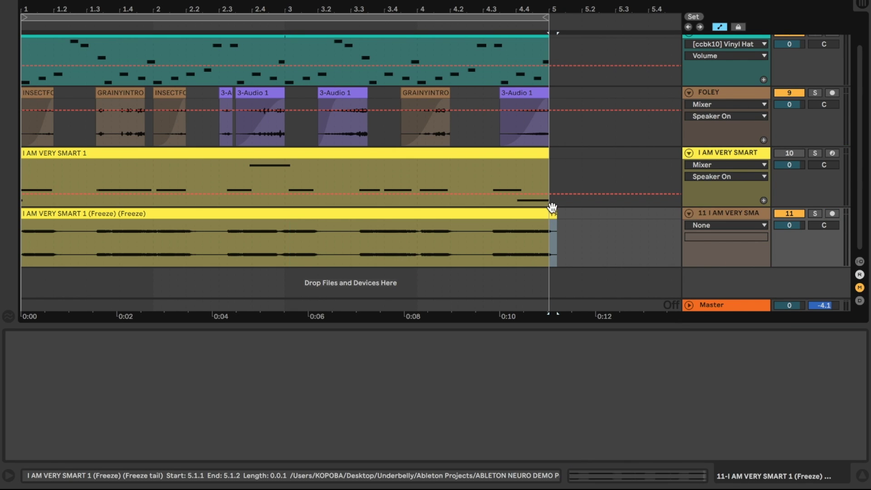
key("BackSpace")
Raise the flattened clip's gain and lower its track volume to about -6.4 dB
left_click(529, 209)
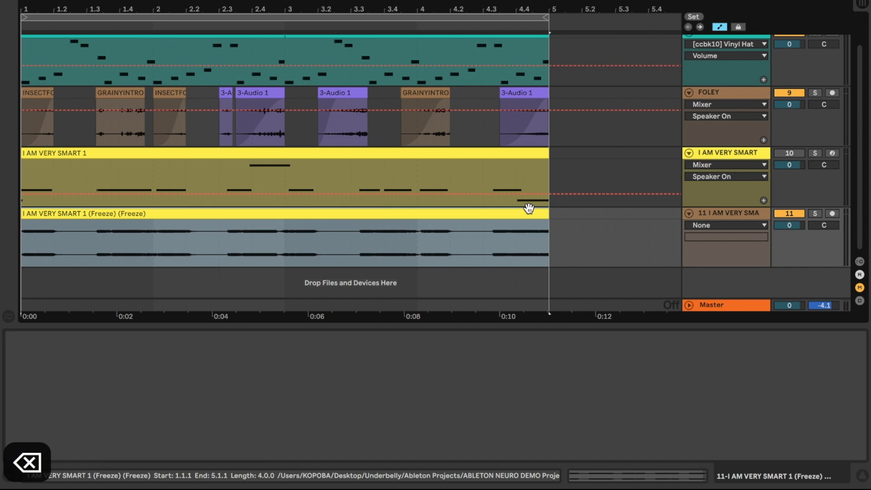
double_click(529, 209)
left_click_drag(117, 315, 117, 296)
left_click(860, 475)
left_click_drag(790, 259, 791, 263)
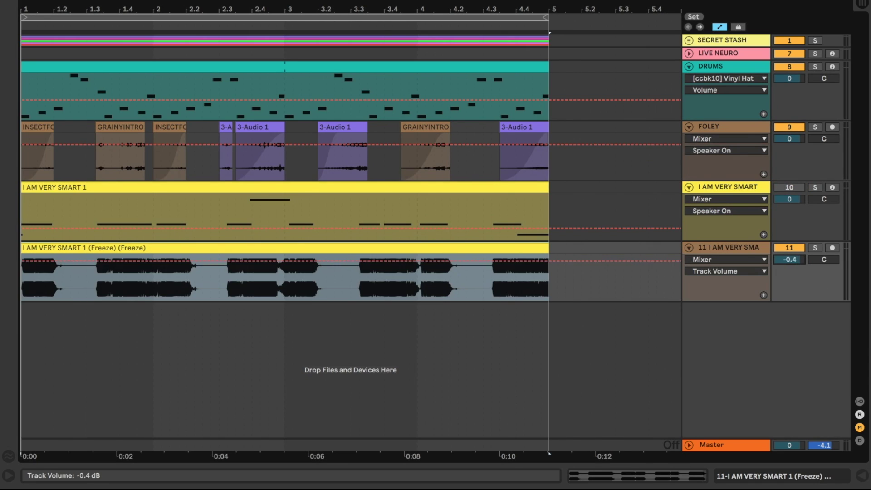
Move the flattened audio track above DRUMS and unfold the SECRET STASH group
left_click_drag(728, 247, 720, 60)
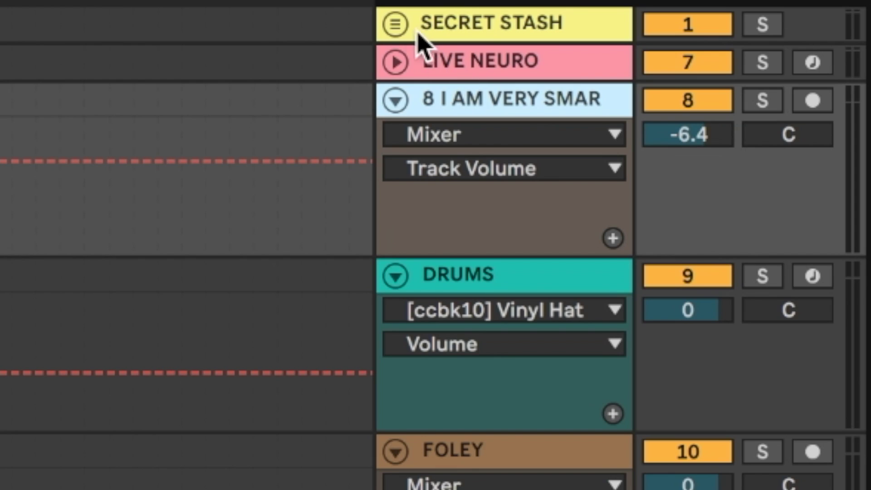
left_click(689, 40)
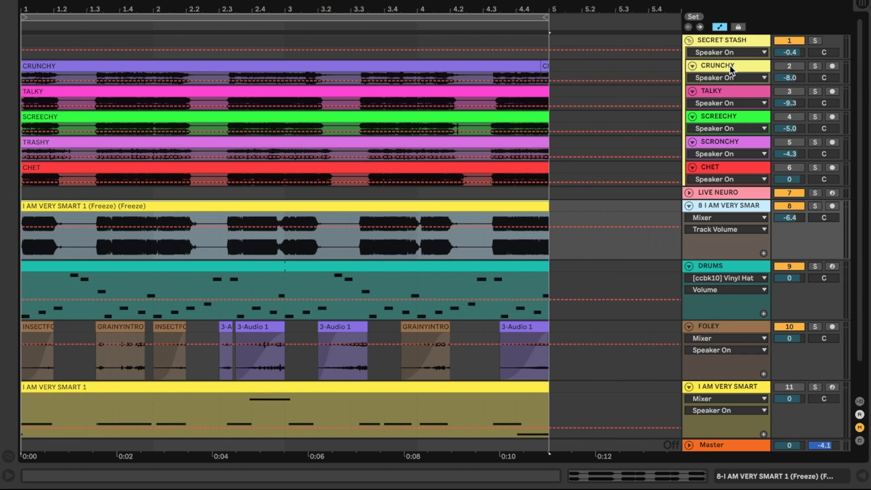
Audition the CRUNCHY, TALKY, SCREECHY, SCRONCHY and CHET tracks by soloing each in turn, and clear the solo
left_click(731, 66)
left_click(814, 66)
key("space")
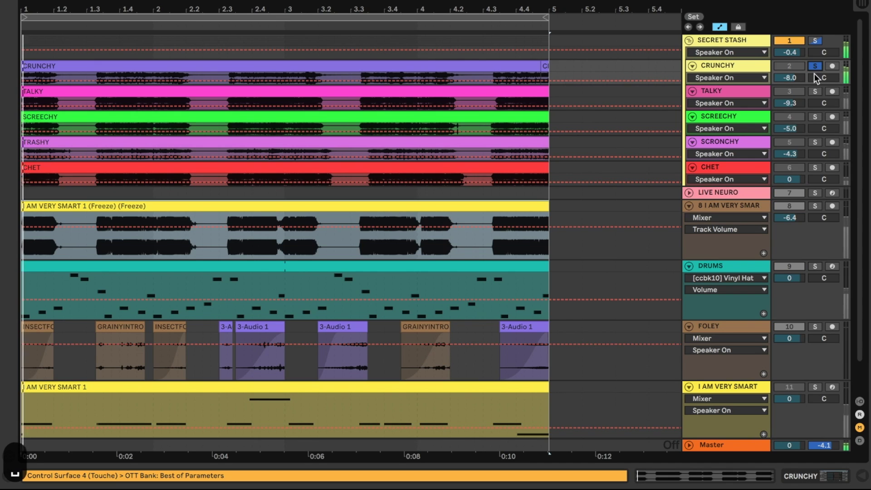
left_click(815, 91)
key("space")
left_click(814, 115)
key("space")
left_click(816, 142)
key("space")
left_click(816, 168)
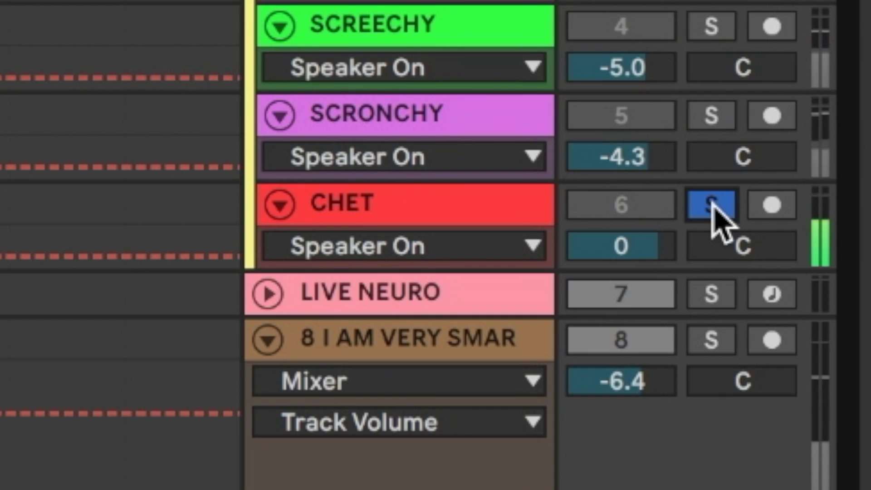
left_click(816, 168)
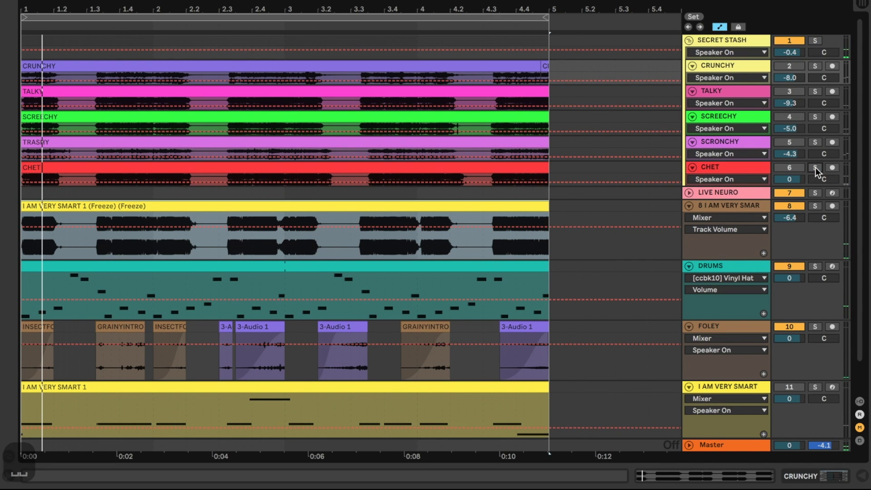
Rename the flattened I AM VERY SMART audio track to ALL STAR
left_click(730, 206)
key("super+r")
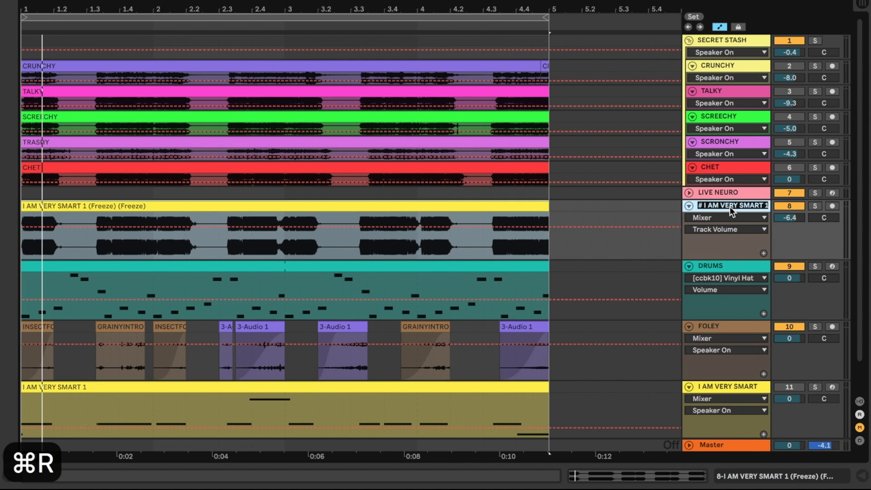
type("ALL STAR")
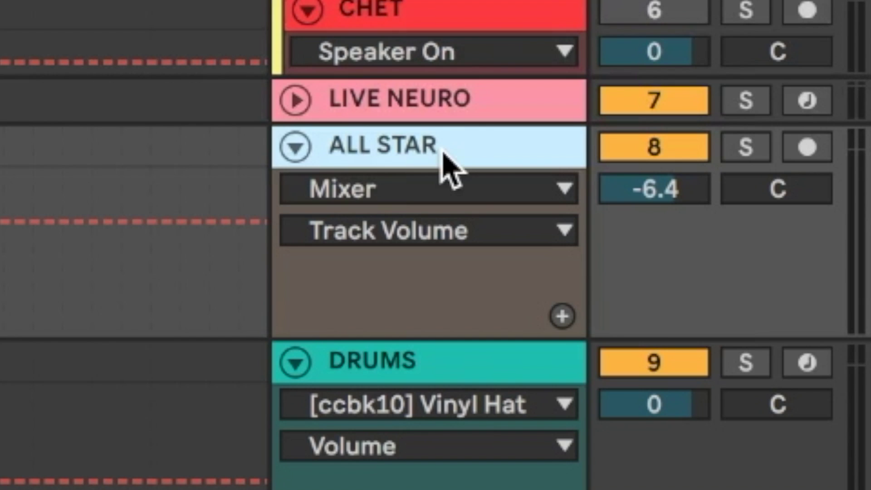
Hide the automation in the arrangement and select the whole four-bar clip on the ALL STAR track
type("a")
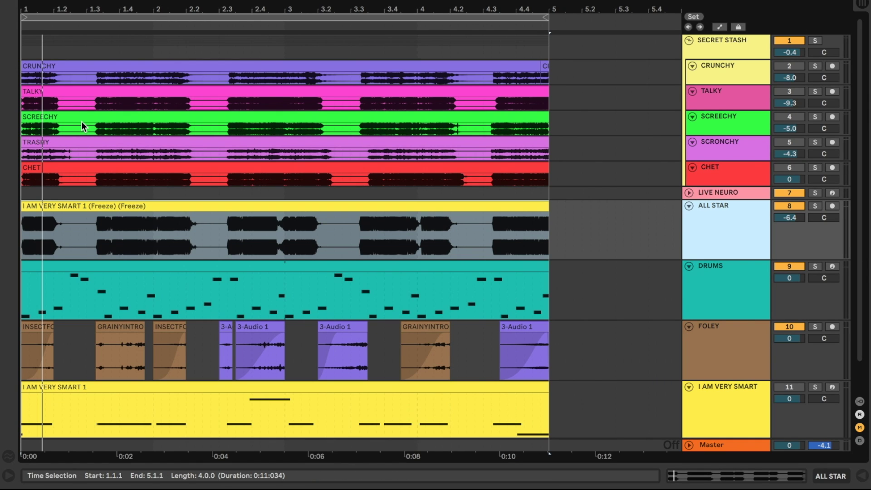
left_click(24, 234)
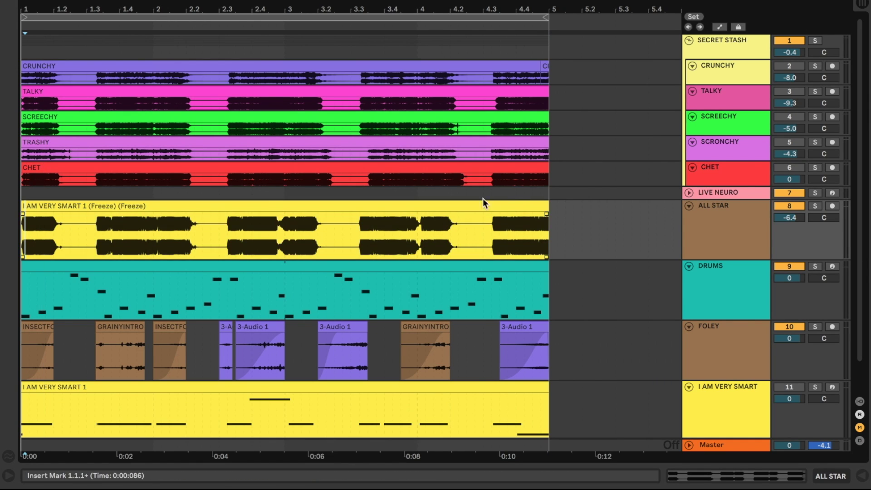
left_click(72, 200)
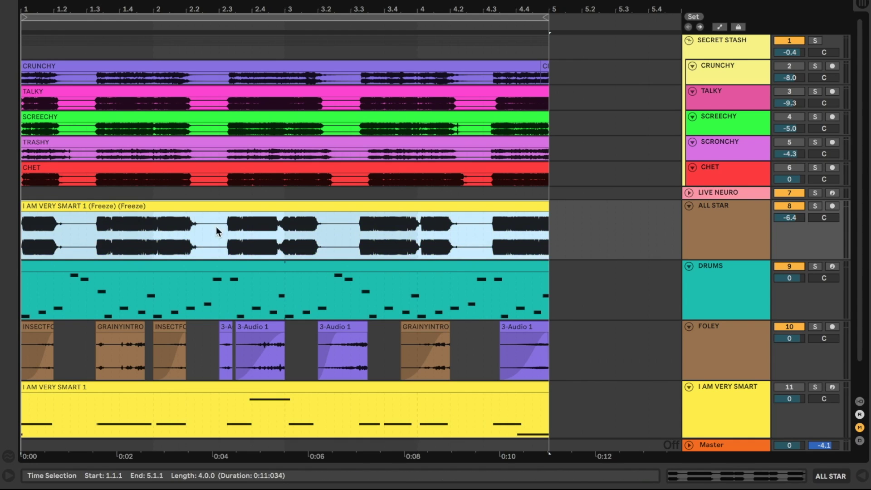
Set the ALL STAR track volume to -8.7 dB and play back the loop
left_click_drag(790, 218, 790, 231)
key("space")
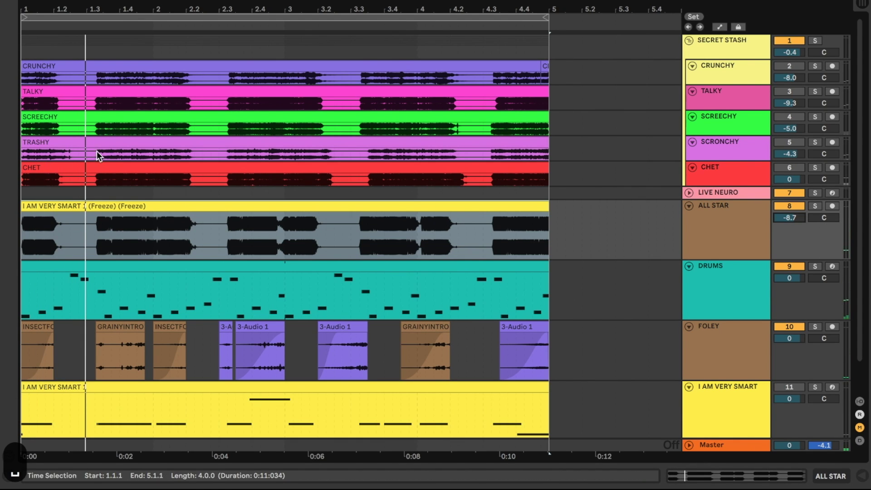
Turn on snap to grid and move the TRASHY slice from 1.3.2 to 1.4.1 onto the ALL STAR track
left_click_drag(96, 152, 114, 152)
key("space")
key("super+4")
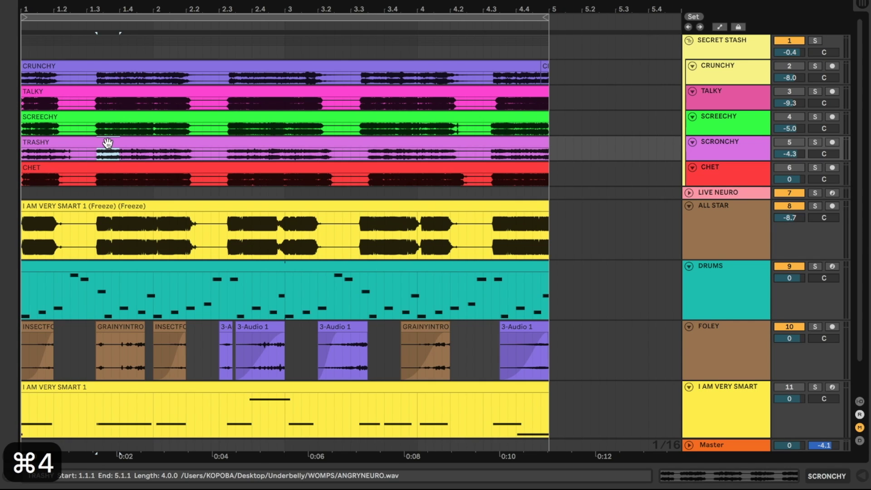
left_click_drag(107, 144, 108, 226)
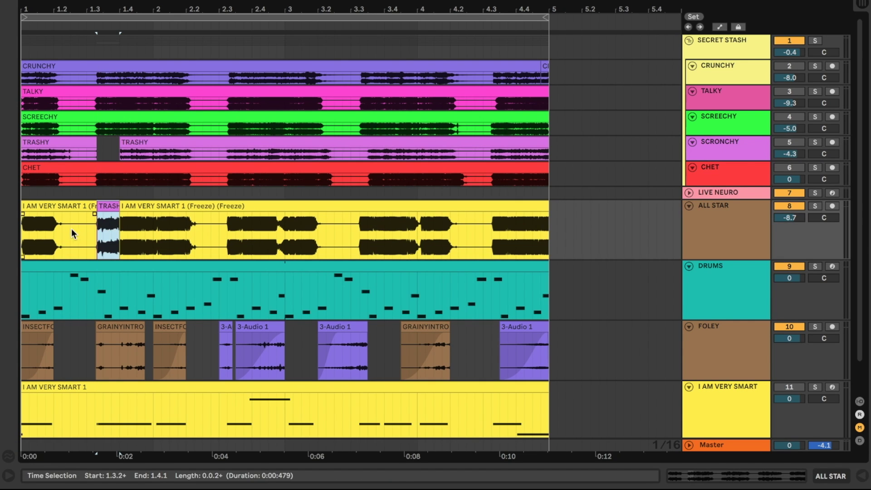
left_click(73, 229)
key("space")
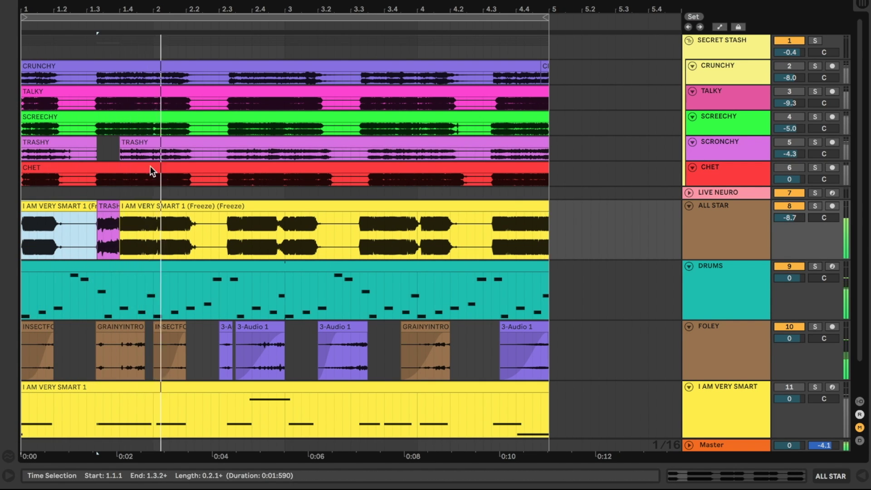
Move a SCREECHY slice starting at 1.4.1 onto the ALL STAR track and extend its end to 2.1.2
left_click(121, 129)
key("space")
left_click_drag(121, 129, 153, 227)
left_click(59, 206)
key("space")
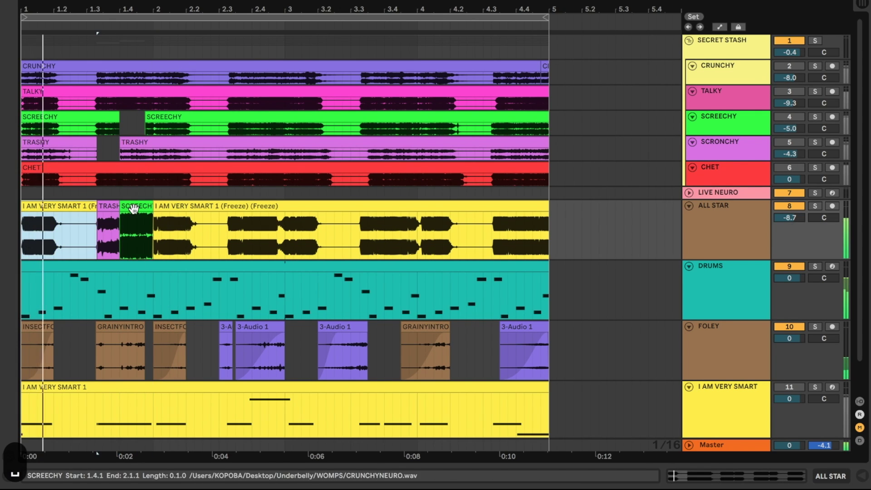
left_click(133, 208)
left_click_drag(149, 206, 161, 207)
key("space")
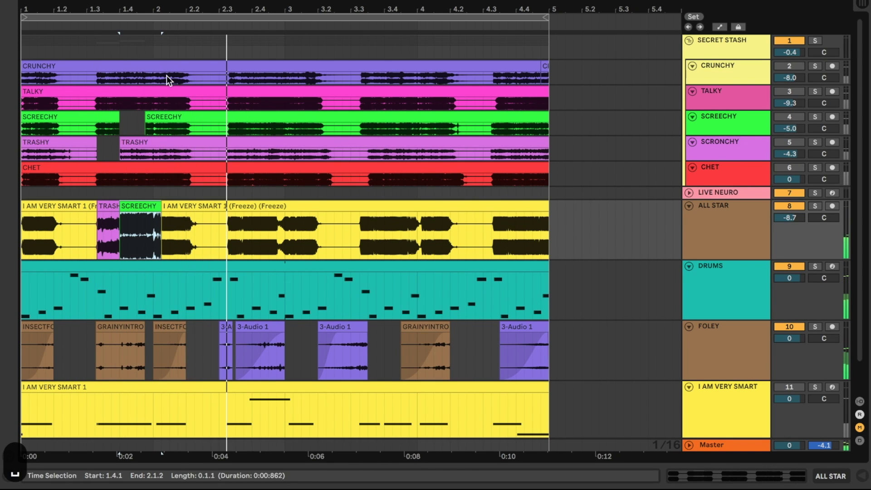
Audition the loop from 2.1.2 and move a CRUNCHY slice starting at about 2.3.2 onto the ALL STAR track
left_click(162, 243)
key("space")
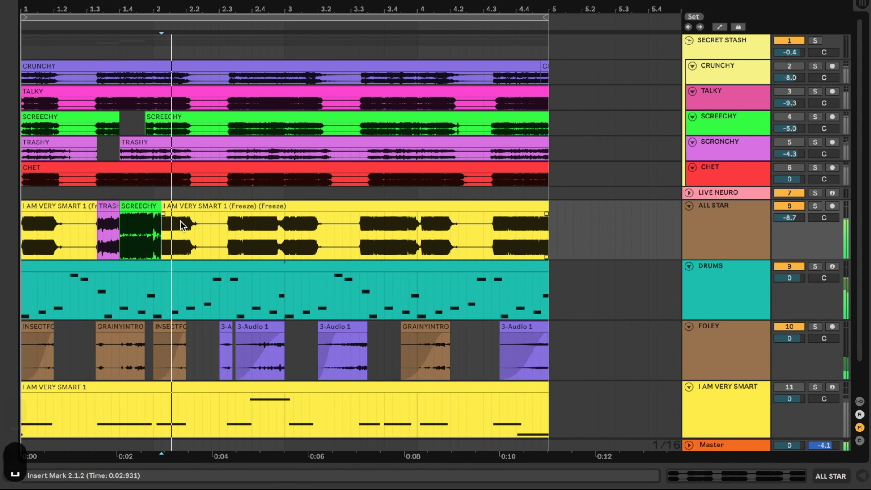
key("space")
left_click_drag(231, 79, 252, 224)
key("space")
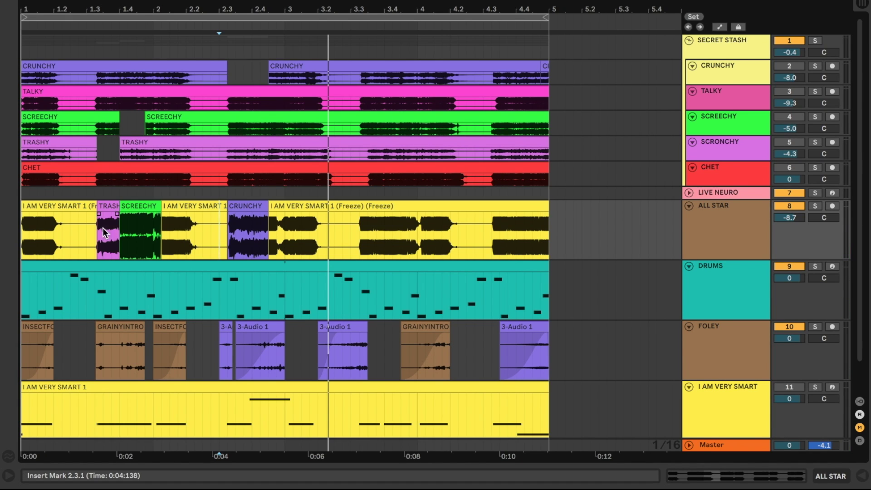
left_click_drag(105, 233, 162, 233)
left_click(120, 231)
left_click(141, 206)
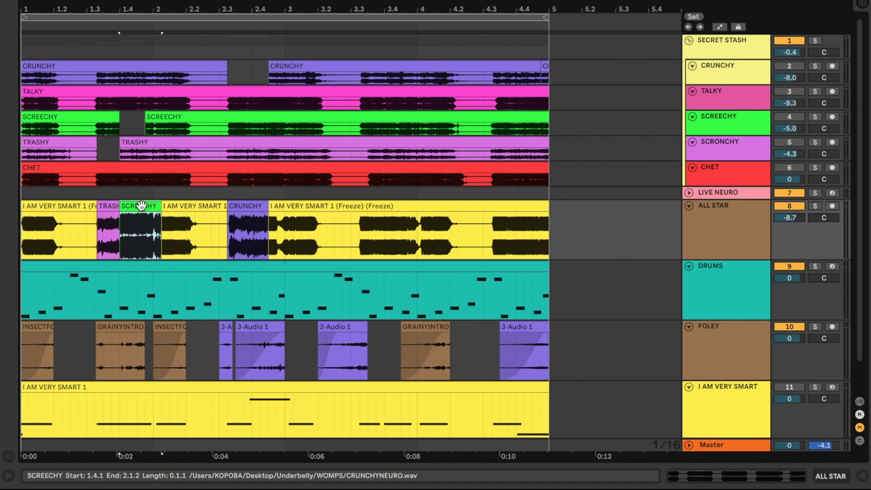
Find the OTT.adv preset in the browser and load it onto the ALL STAR track
left_click(717, 217)
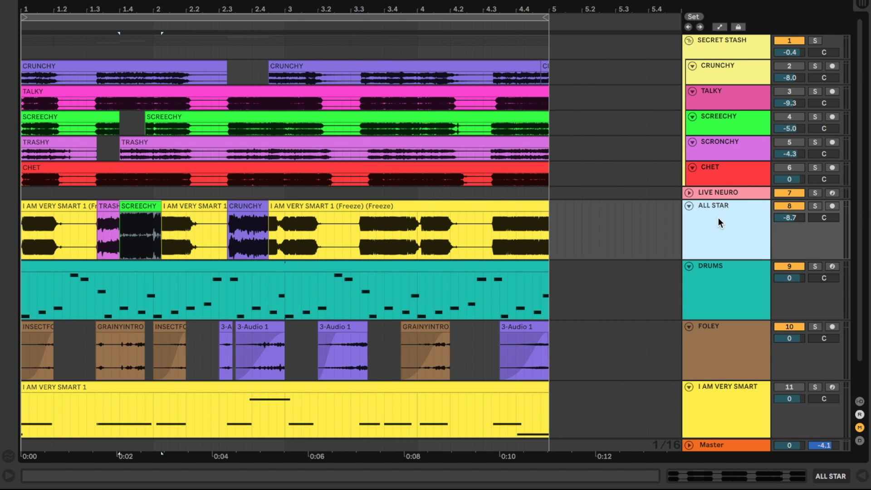
key("super+f")
type("ott.")
key("BackSpace")
key("Down")
key("Down")
key("Return")
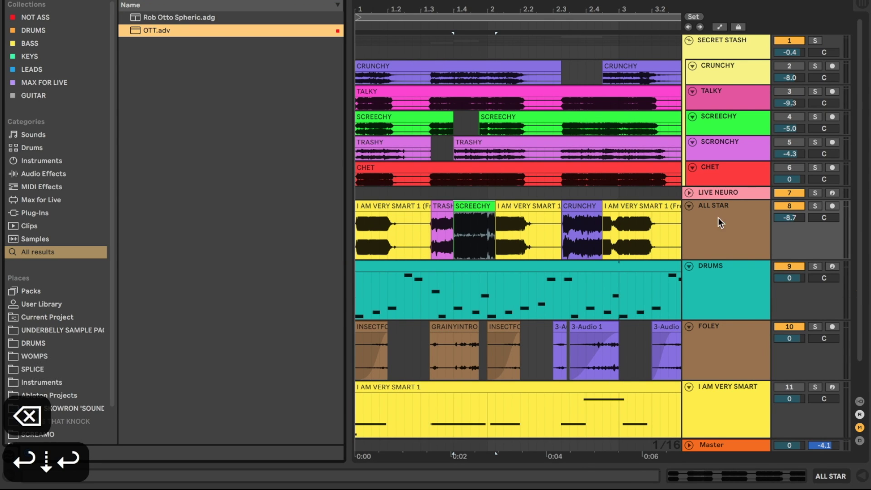
key("super+alt+b")
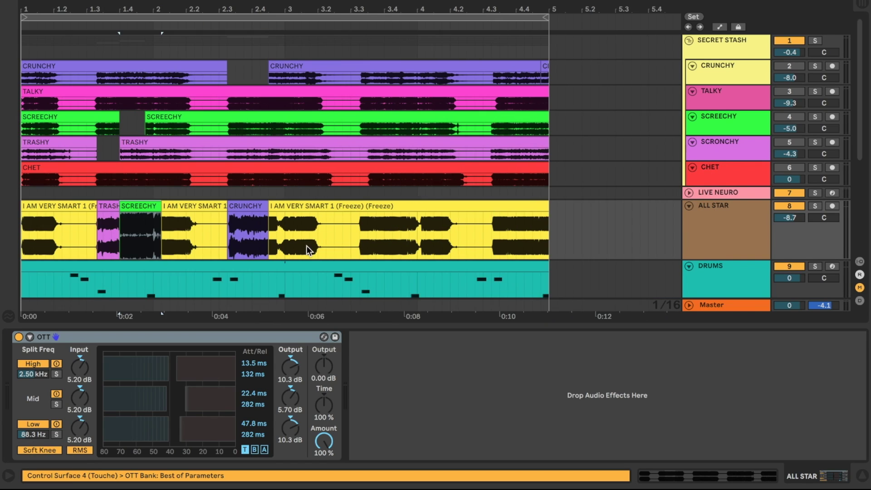
Play the loop from the start with OTT active and raise the ALL STAR track volume to 0.4 dB
scroll(80, 189, "down", 1)
left_click(79, 188)
key("space")
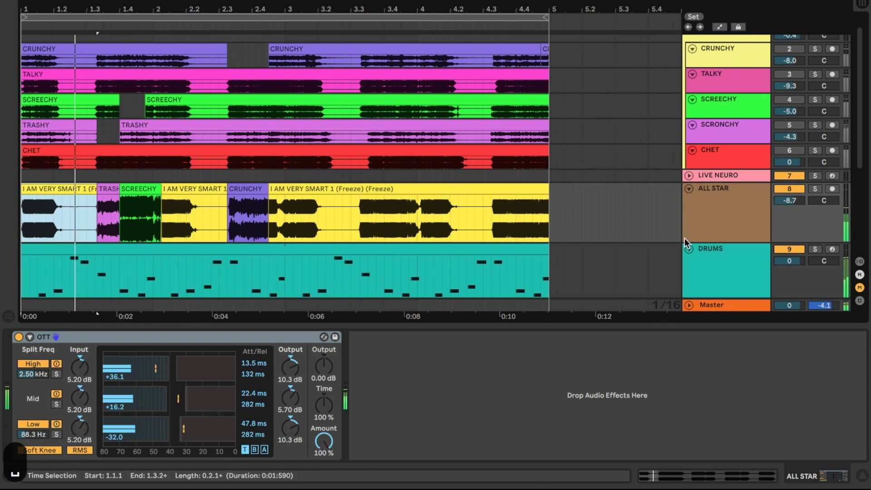
left_click(790, 201)
key("Delete")
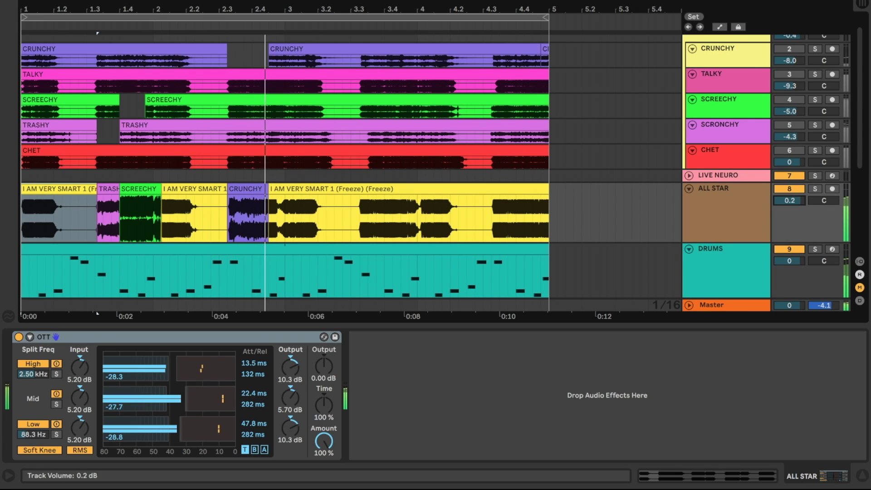
Move the SCREECHY slice from 4.1.1 to 4.2.1 and the CHET slice from about 4.3.2 to the end onto ALL STAR
left_click(364, 113)
left_click_drag(364, 113, 397, 113)
key("space")
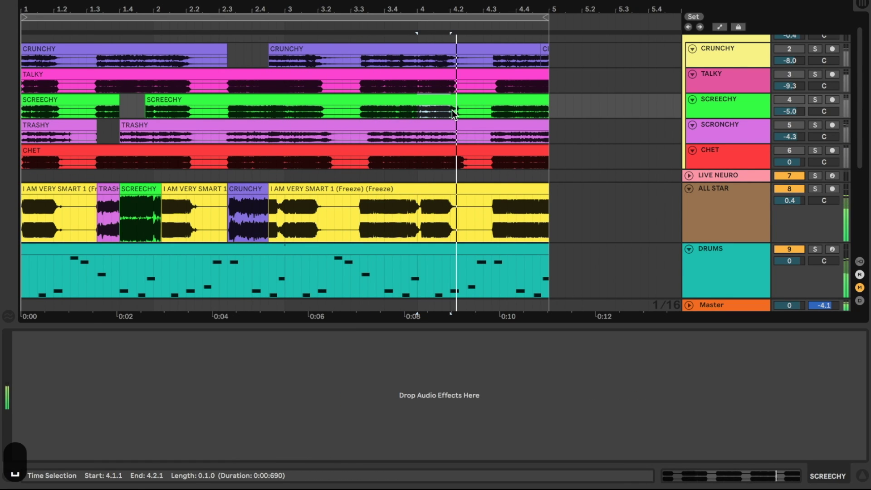
left_click_drag(386, 111, 433, 230)
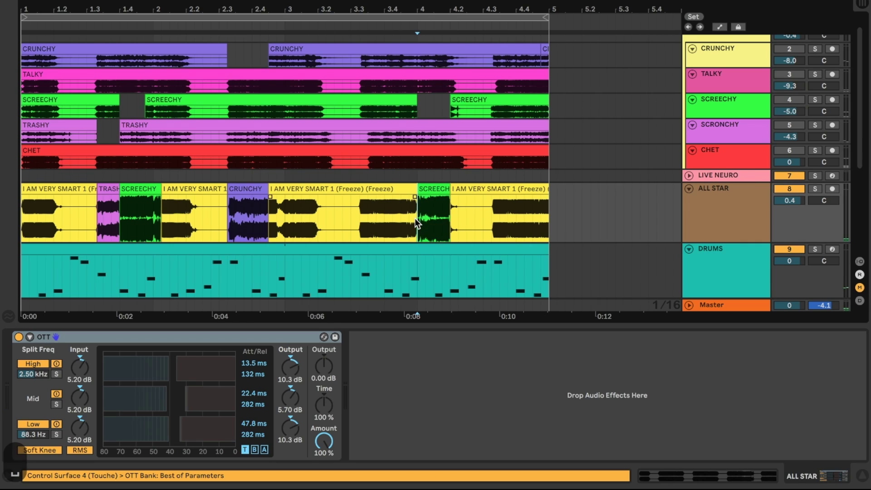
left_click_drag(493, 162, 535, 224)
key("space")
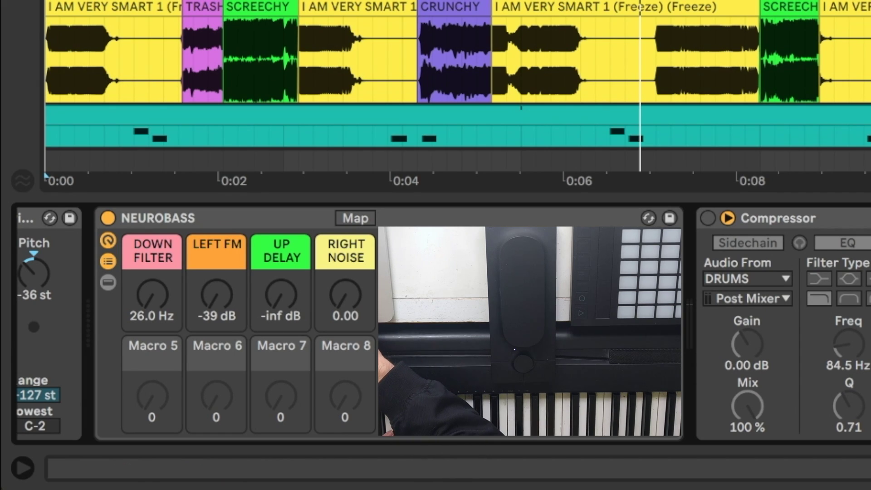
Freeze and flatten the LIVE NEURO track to audio
left_click(418, 36)
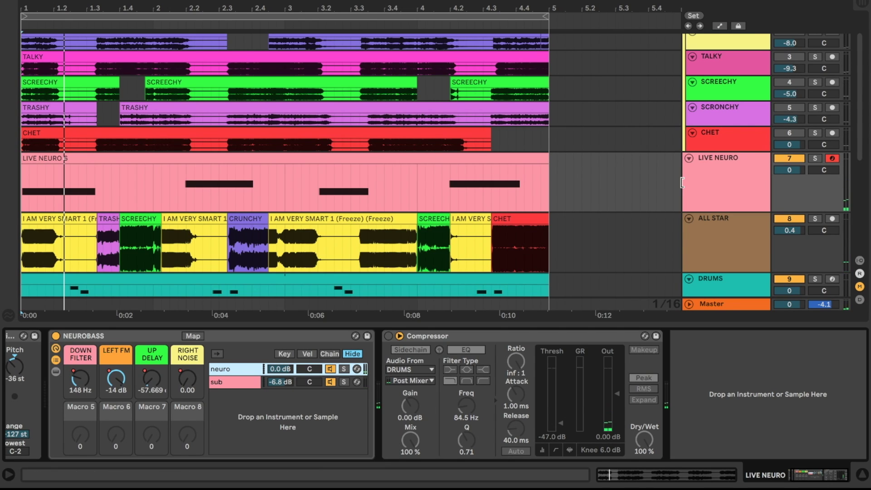
right_click(720, 170)
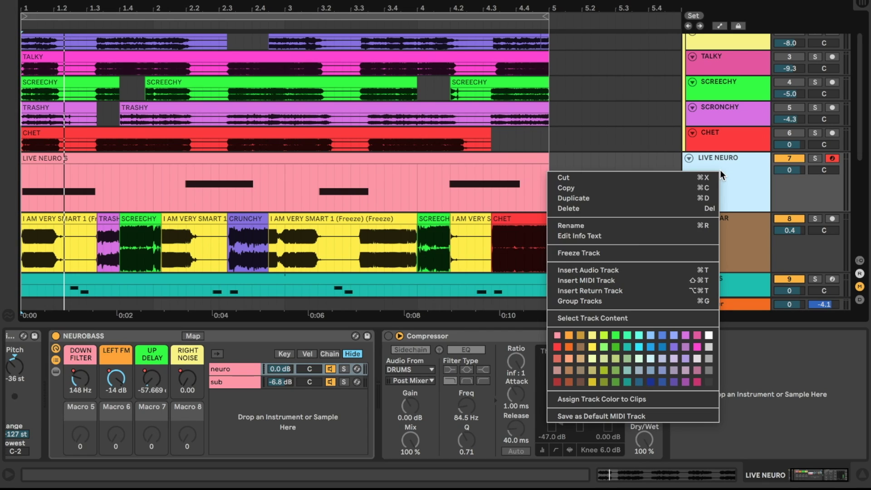
left_click(643, 250)
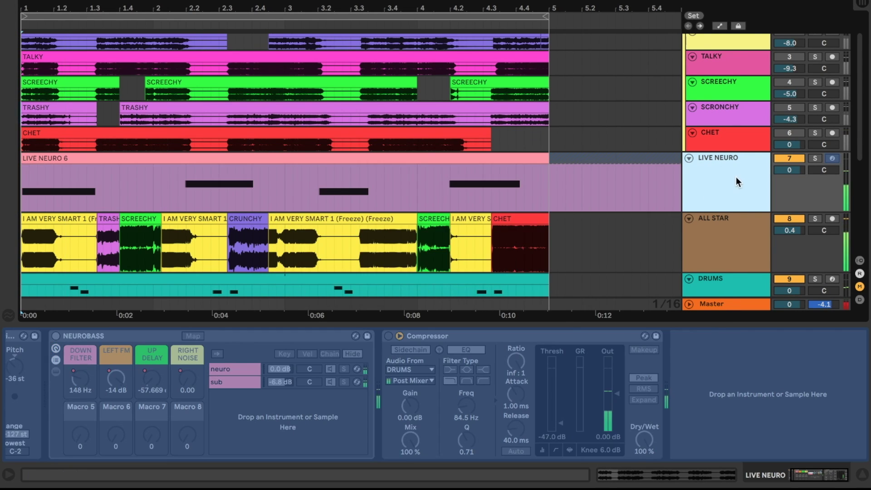
right_click(735, 178)
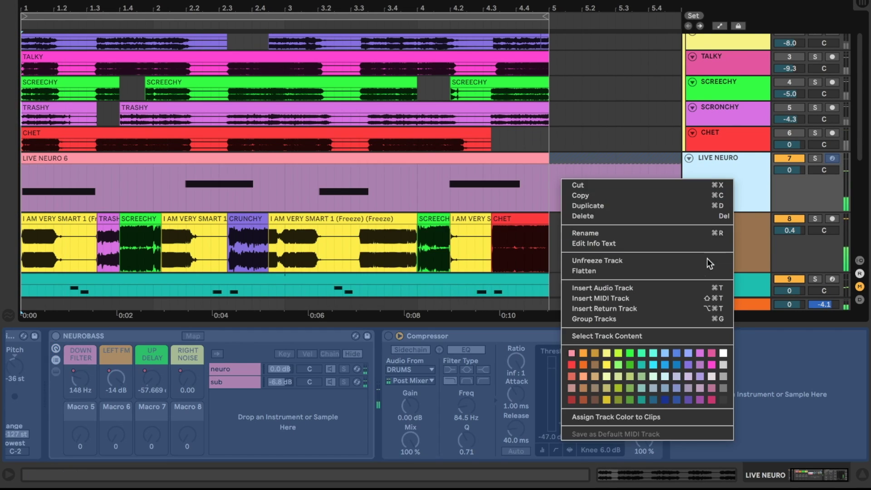
left_click(680, 271)
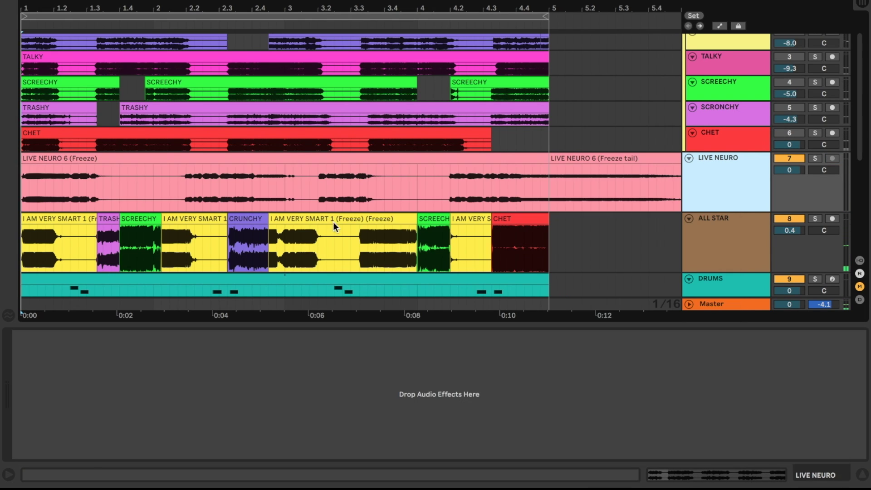
Fill the four gaps between the ALL STAR bass hits with slices of the flattened LIVE NEURO audio, and mute the LIVE NEURO track
left_click_drag(54, 189, 75, 238)
left_click_drag(197, 186, 211, 221)
left_click_drag(328, 186, 336, 245)
left_click_drag(463, 190, 476, 221)
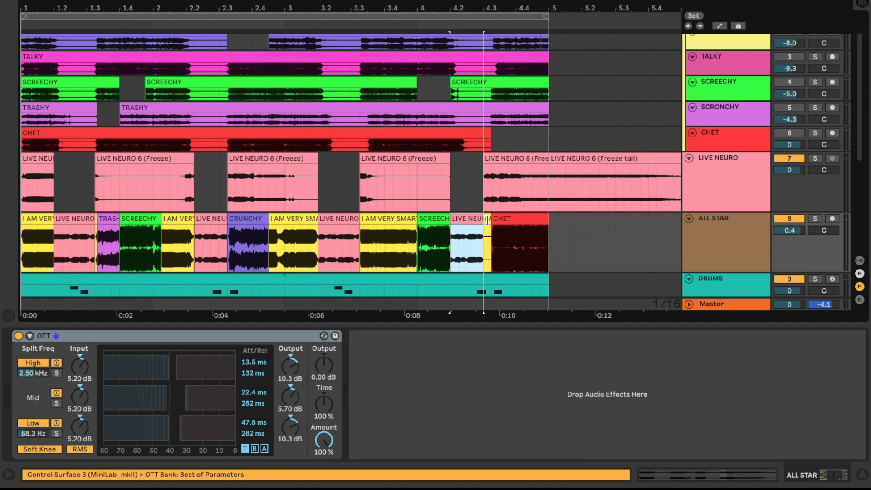
key("space")
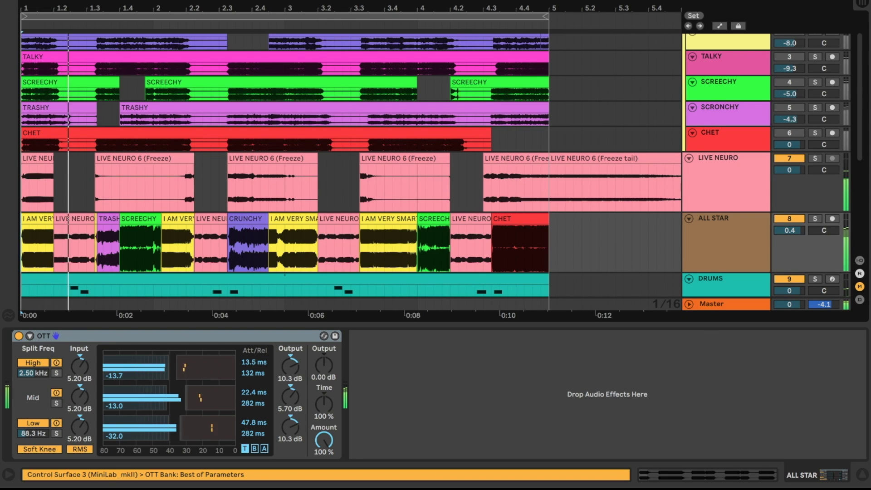
left_click(786, 160)
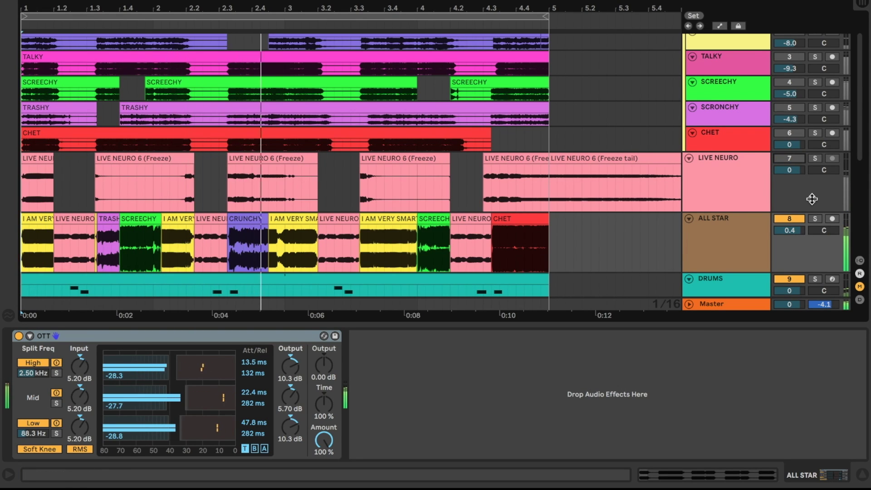